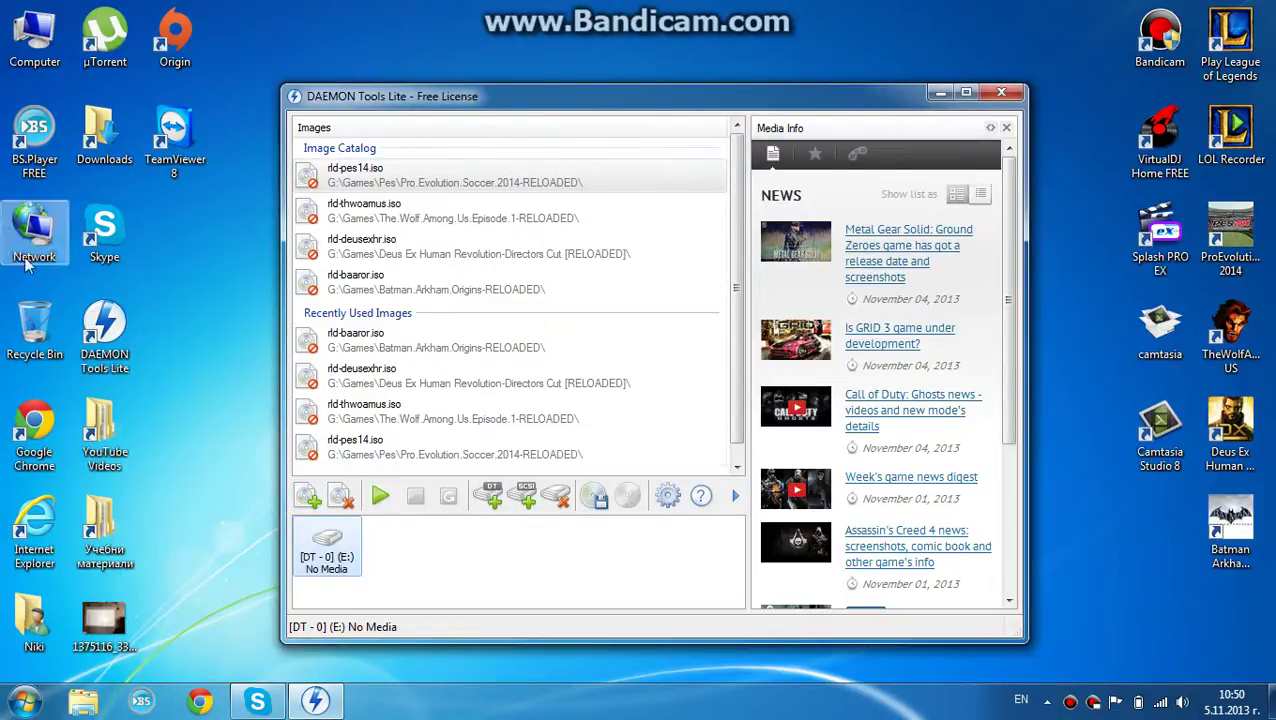
# - Pick rld-caofdugh.iso from G:\Games\Call.of.Duty.Ghosts-RELOADED as a new image
pyautogui.click(309, 496)
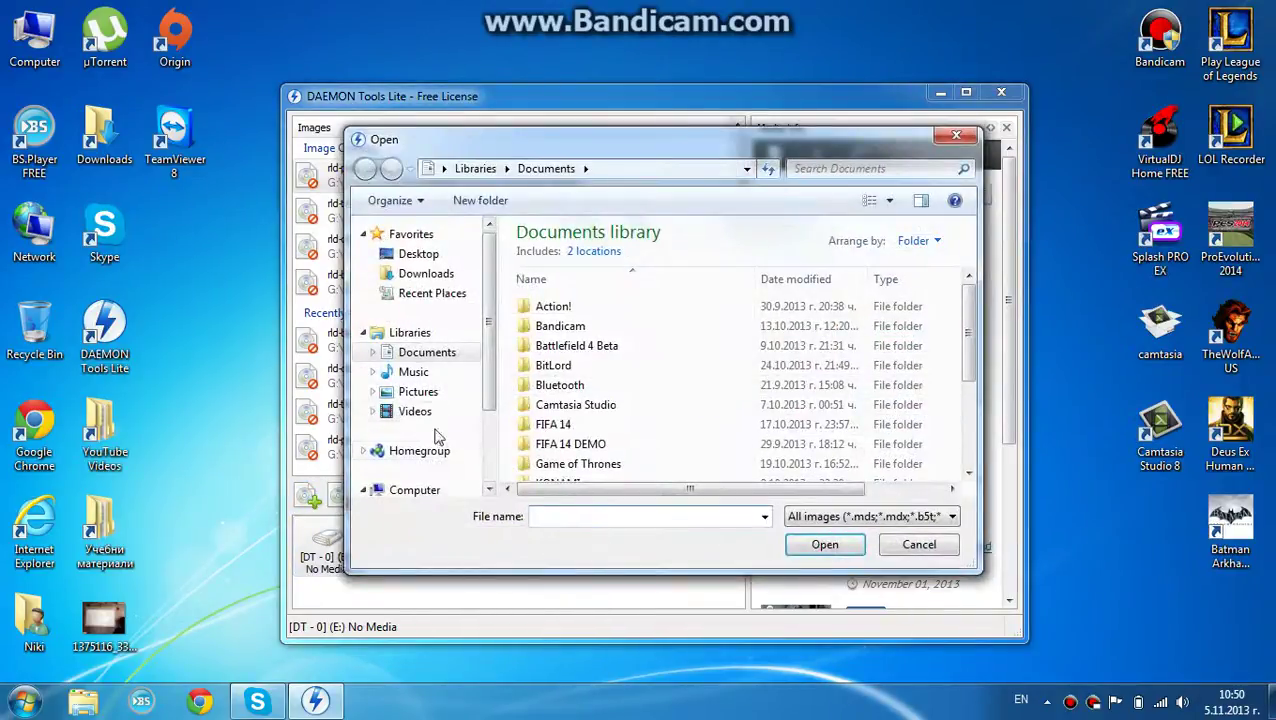
pyautogui.click(412, 489)
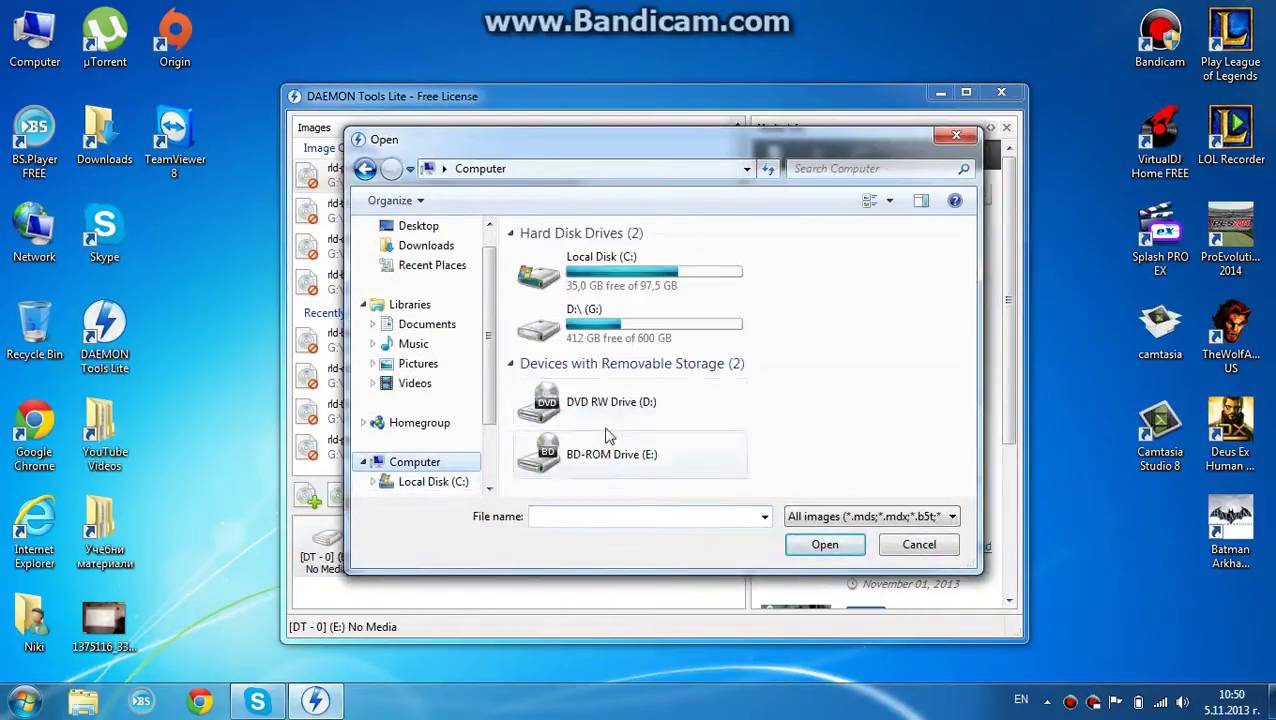
pyautogui.doubleClick(632, 322)
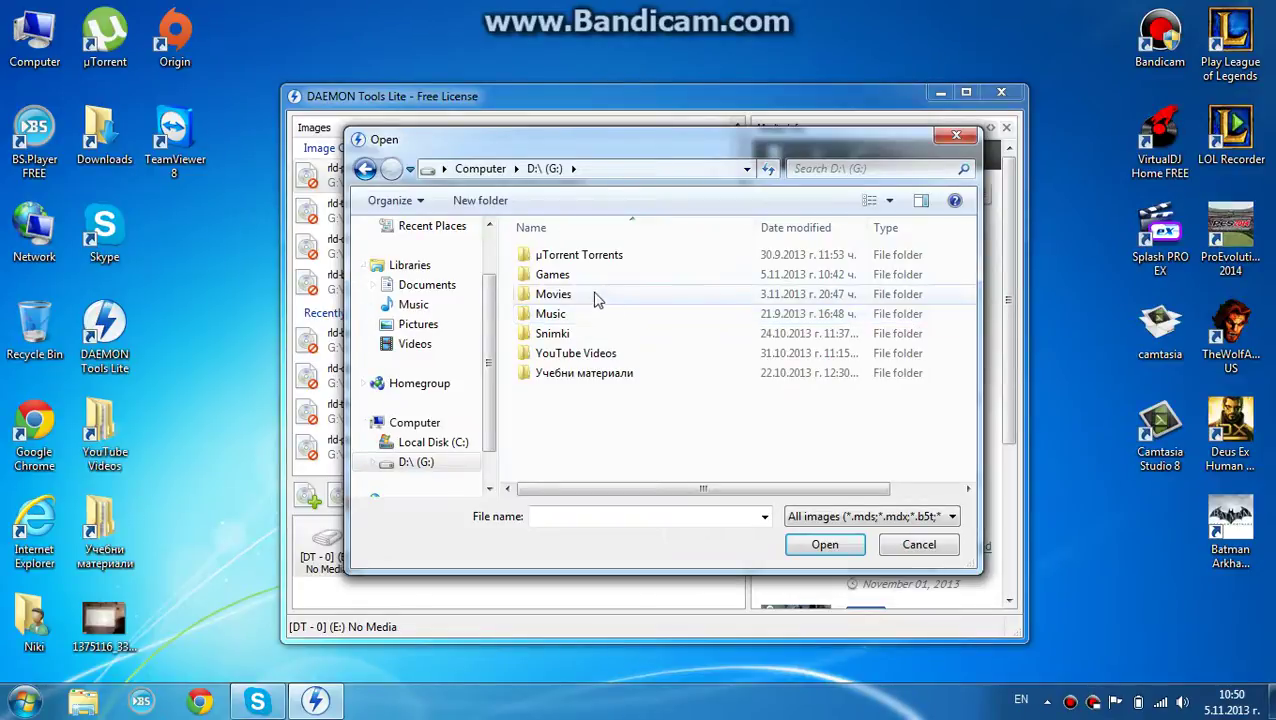
pyautogui.doubleClick(556, 276)
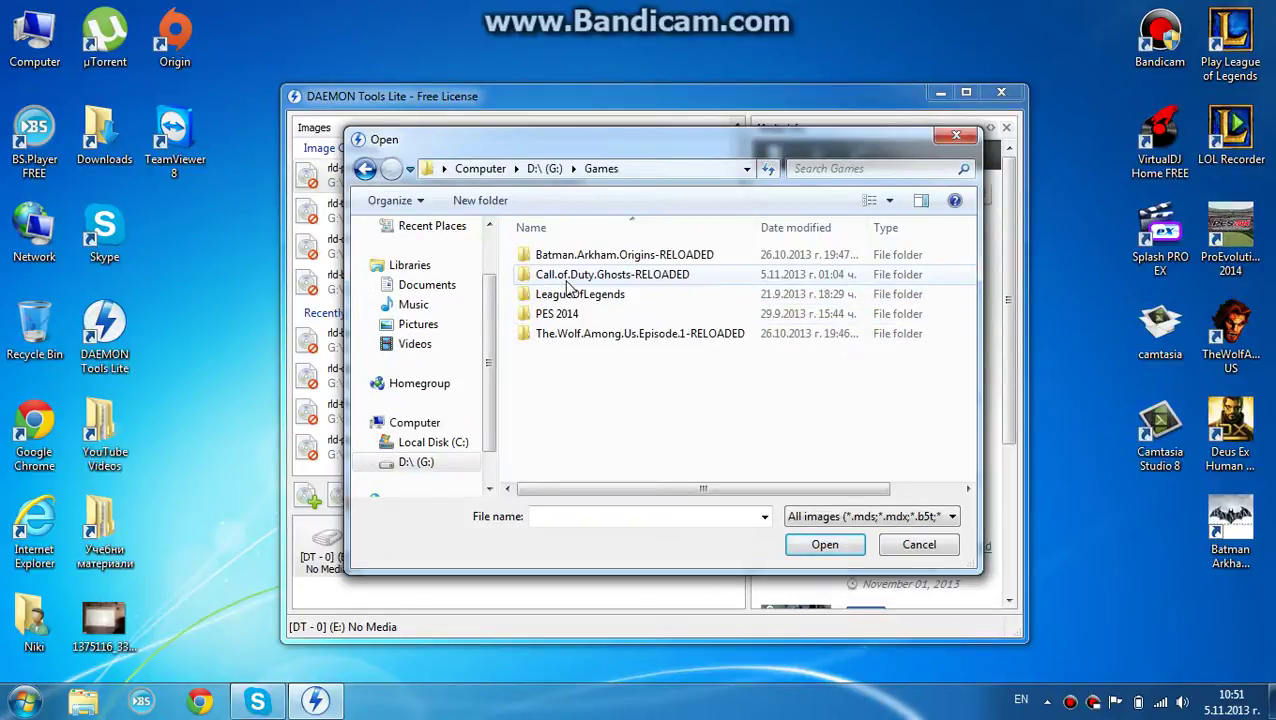
pyautogui.doubleClick(615, 276)
pyautogui.click(564, 257)
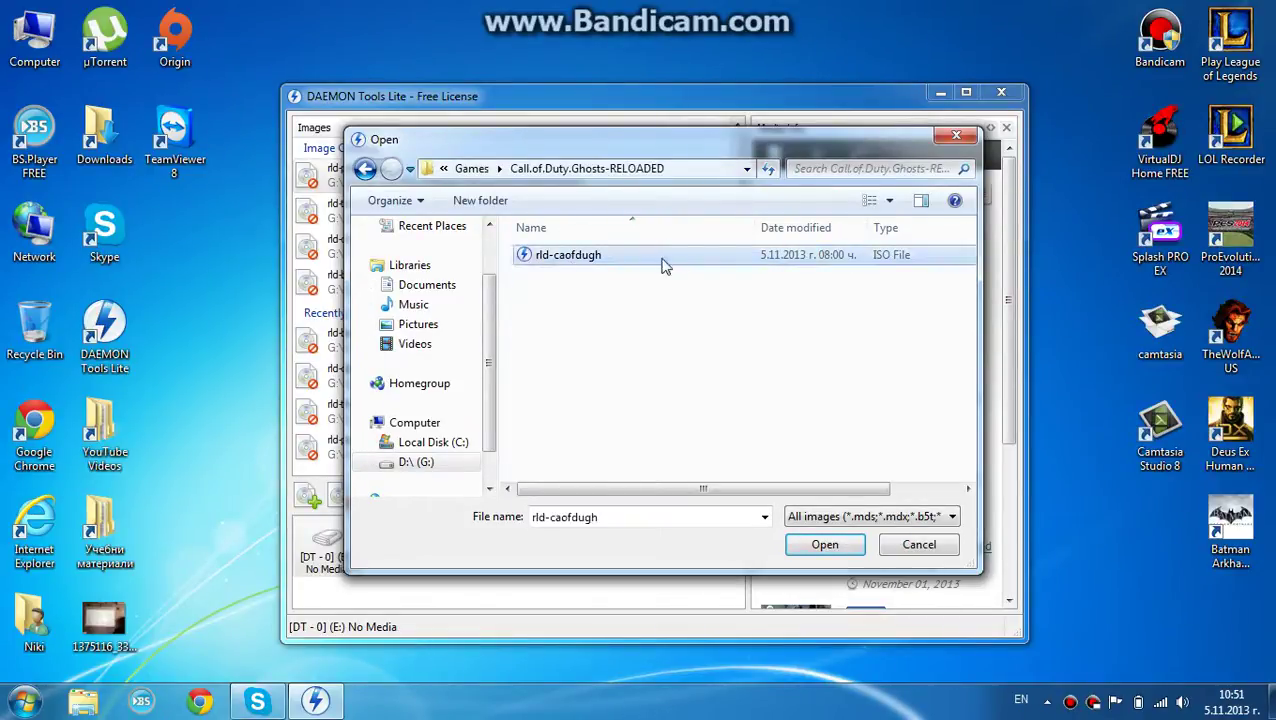
# - Add rld-caofdugh.iso to the image catalog and mount it on drive E:
pyautogui.click(825, 546)
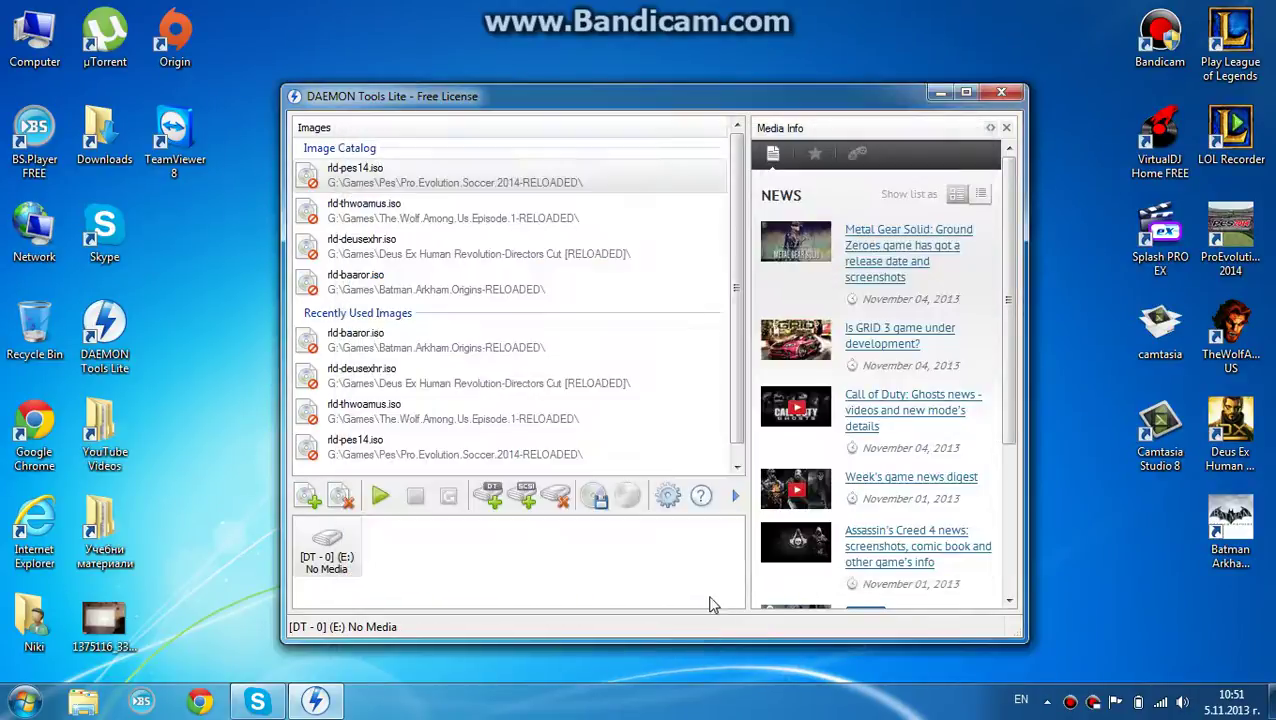
pyautogui.click(333, 325)
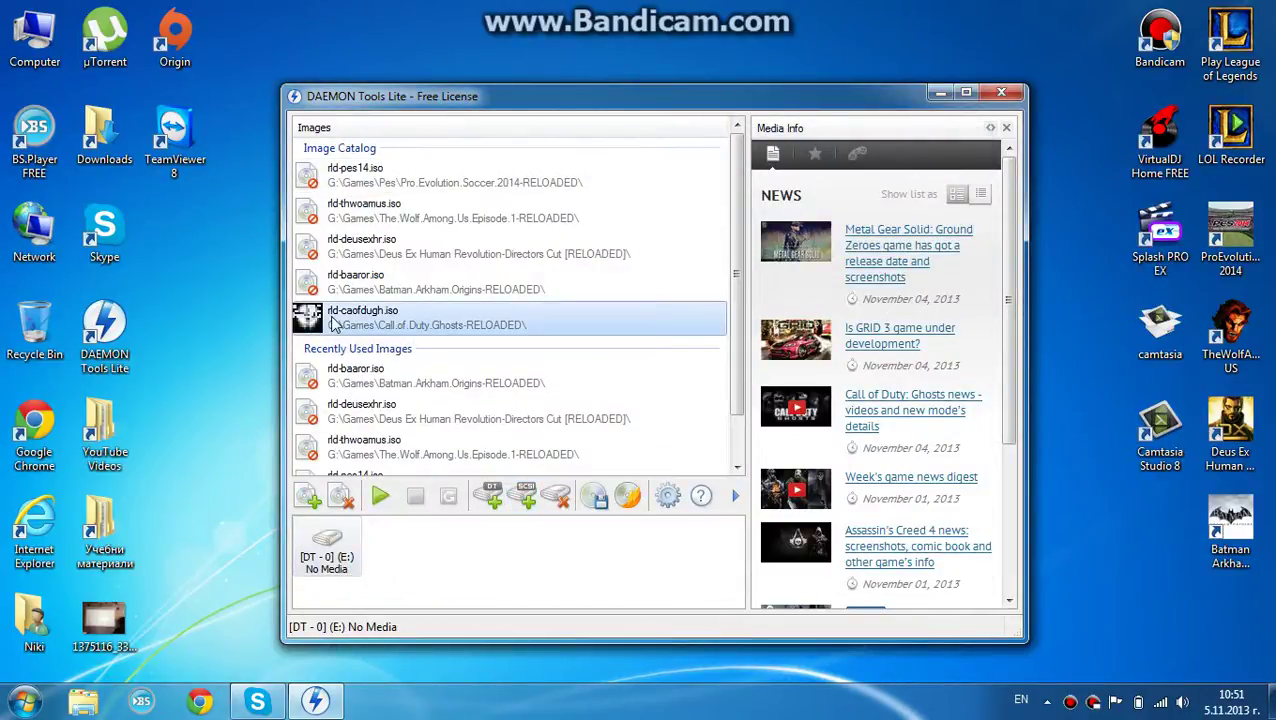
pyautogui.click(381, 497)
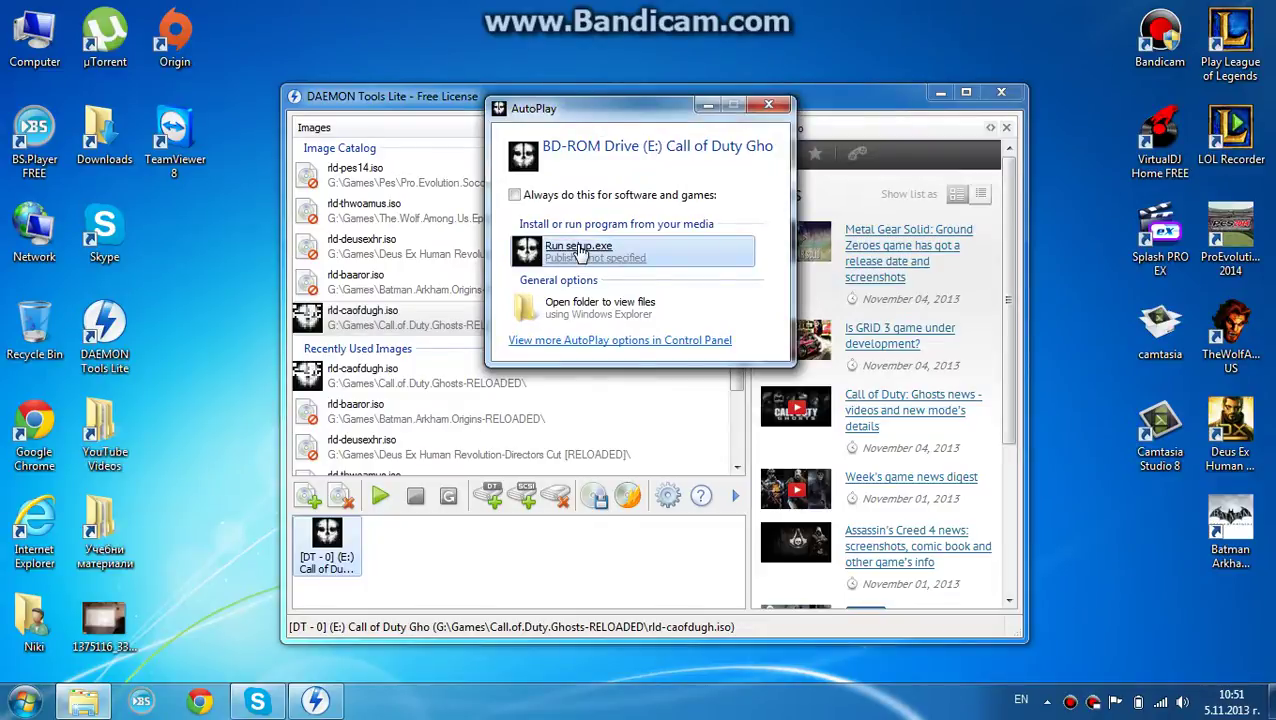
# - Run setup.exe from the disc, dismiss the support notice, and stop the installer music
pyautogui.click(580, 250)
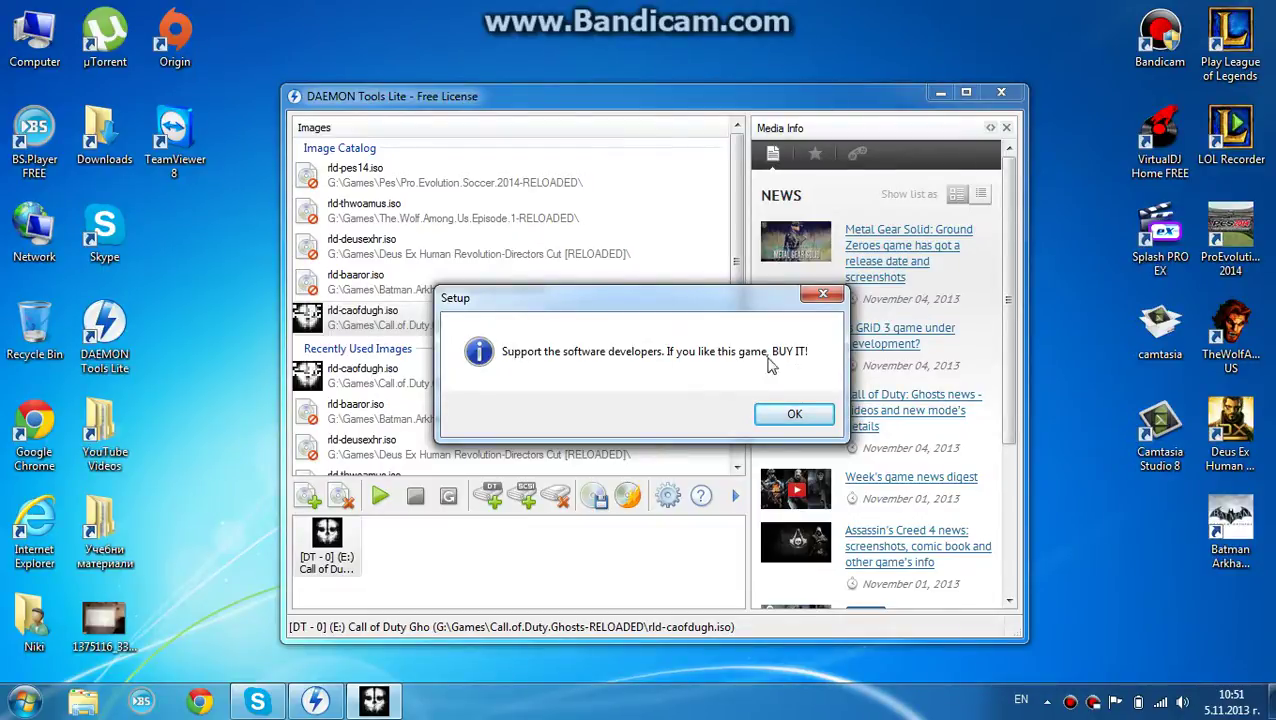
pyautogui.click(790, 415)
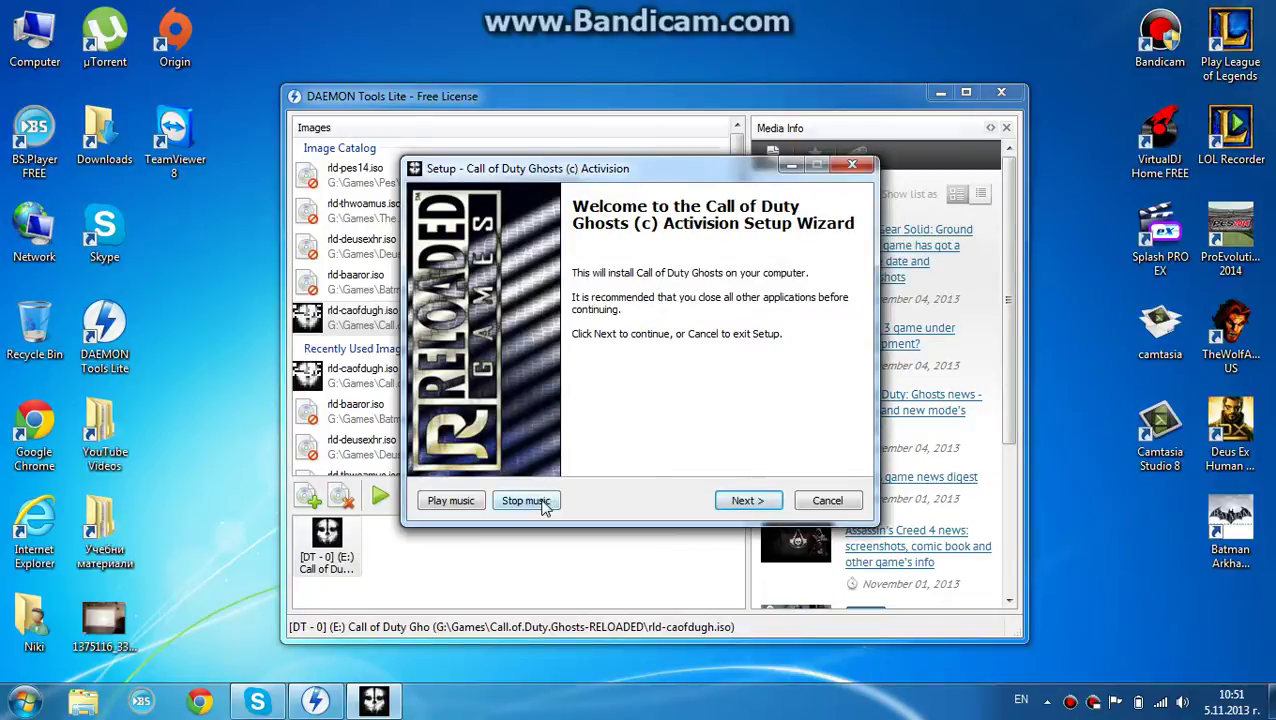
pyautogui.click(543, 505)
# - Set the install destination to G:\Games\Call.of.Duty.Ghosts-RELOADED
pyautogui.click(763, 508)
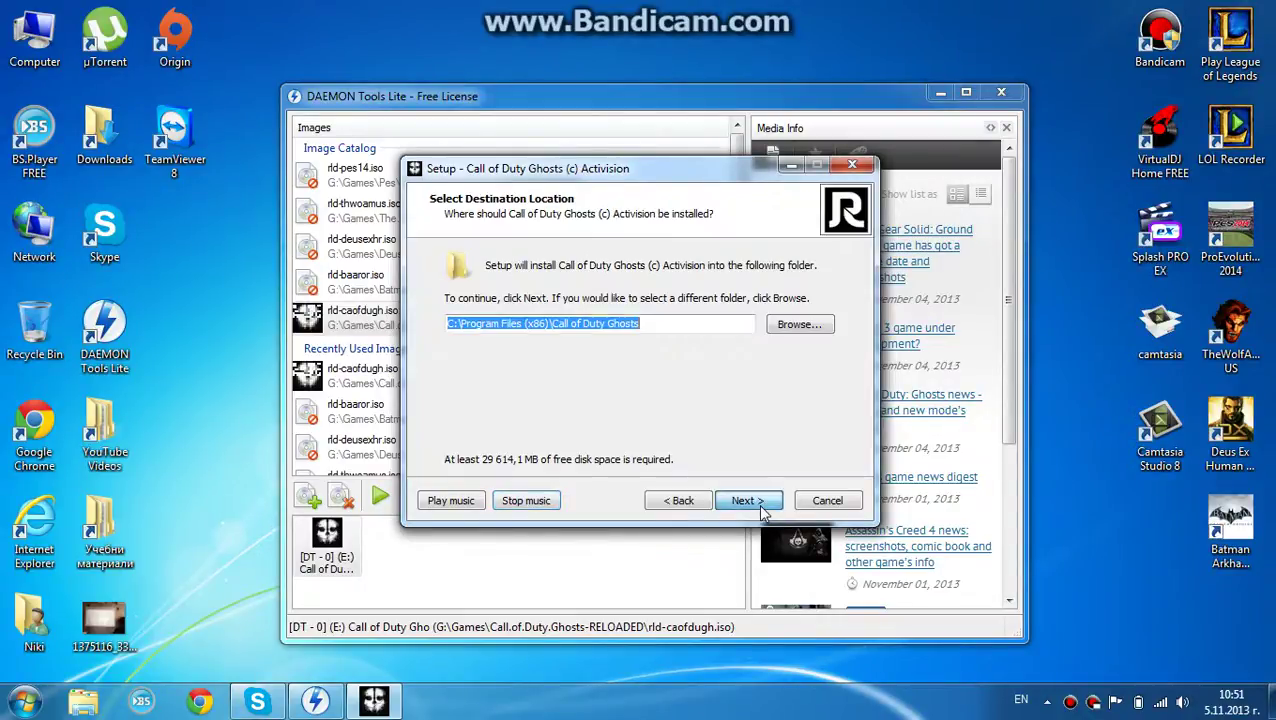
pyautogui.click(800, 336)
pyautogui.scroll(-2, 590, 420)
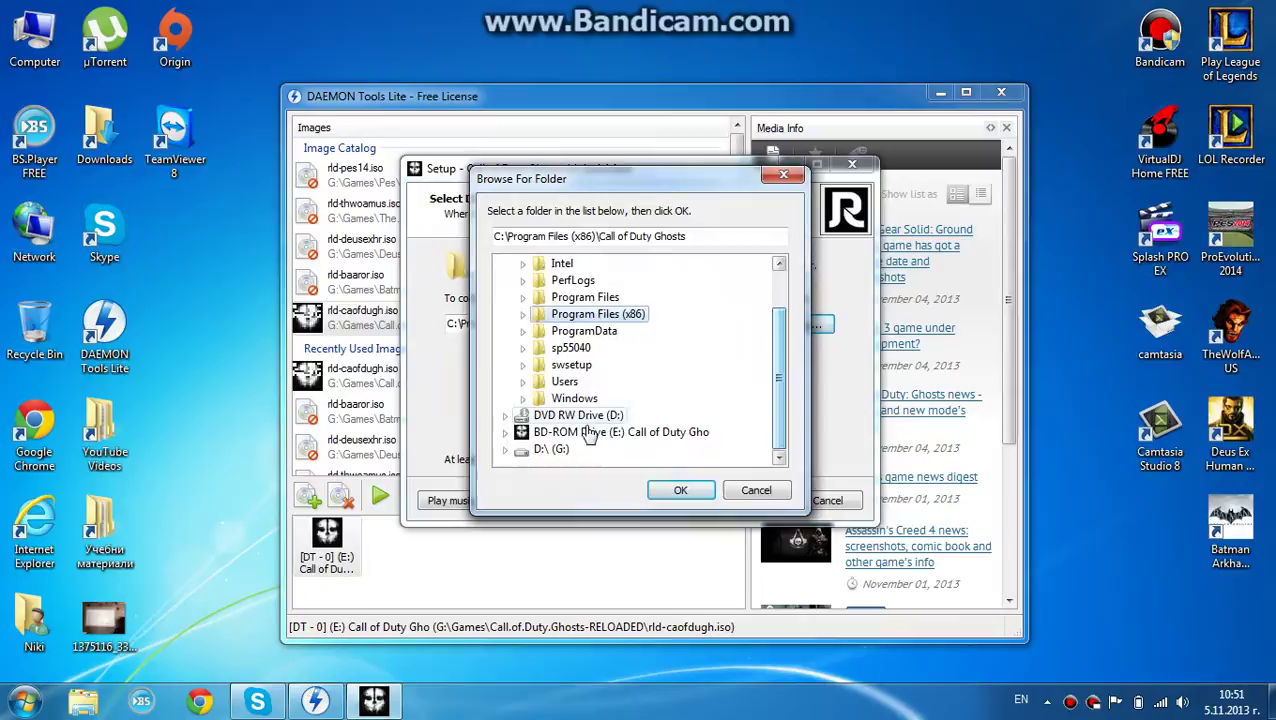
pyautogui.click(505, 449)
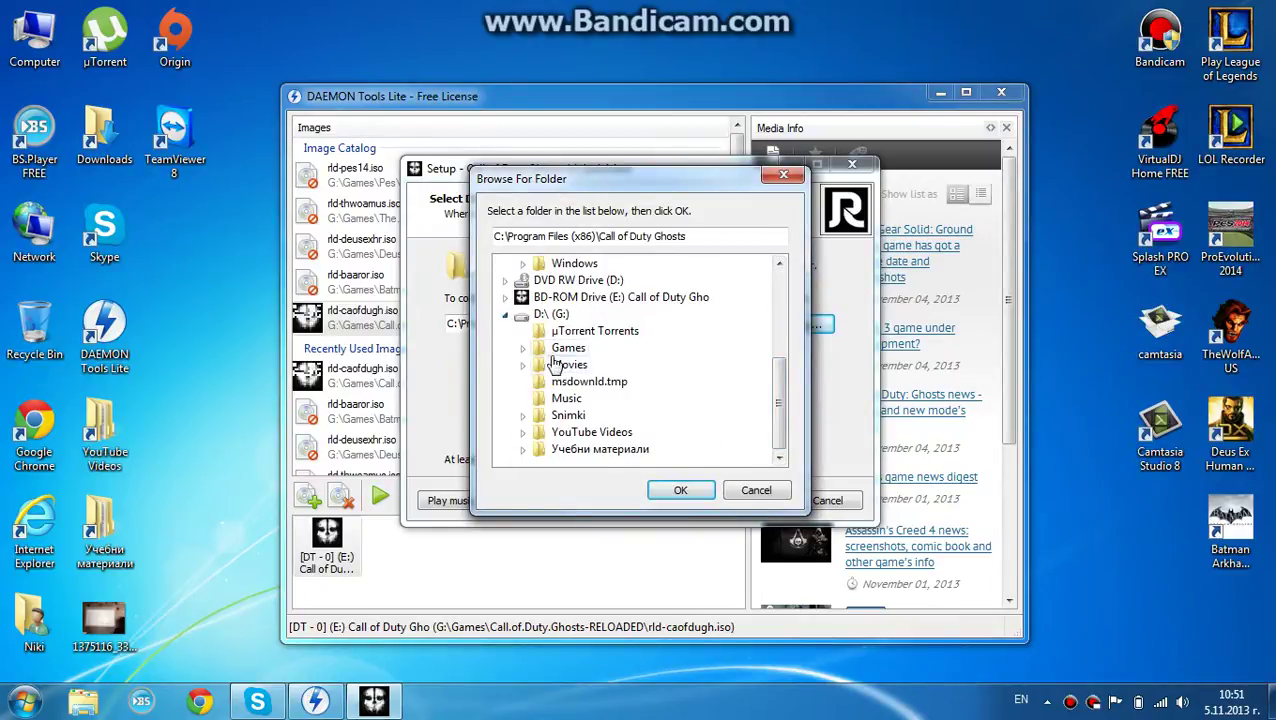
pyautogui.click(522, 348)
pyautogui.click(645, 381)
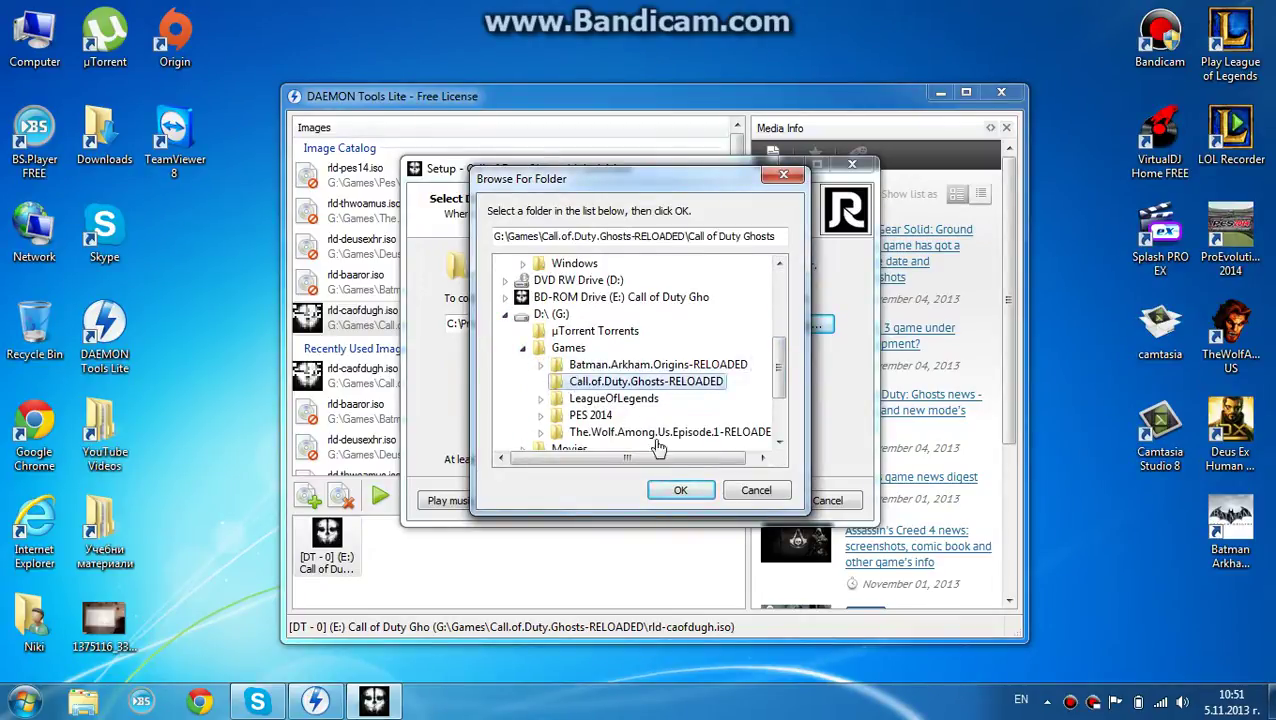
pyautogui.click(684, 490)
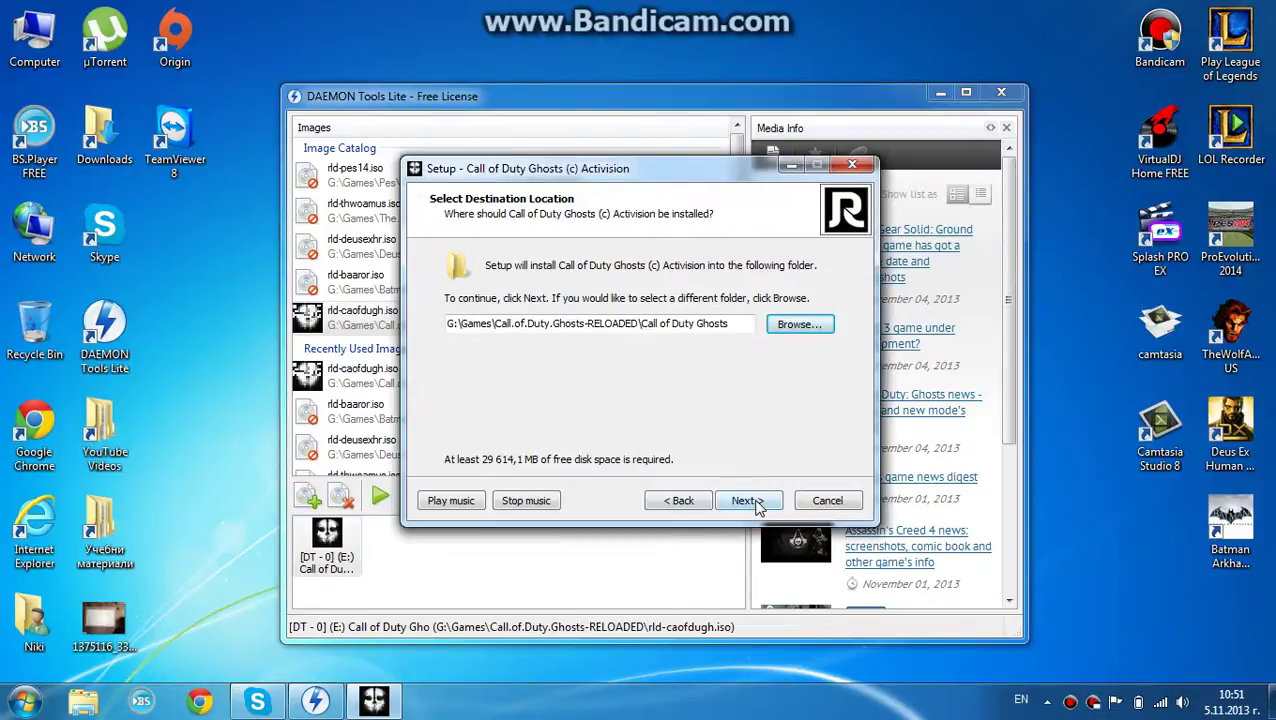
# - Enable the desktop icon and reach the ready-to-install summary
pyautogui.click(748, 500)
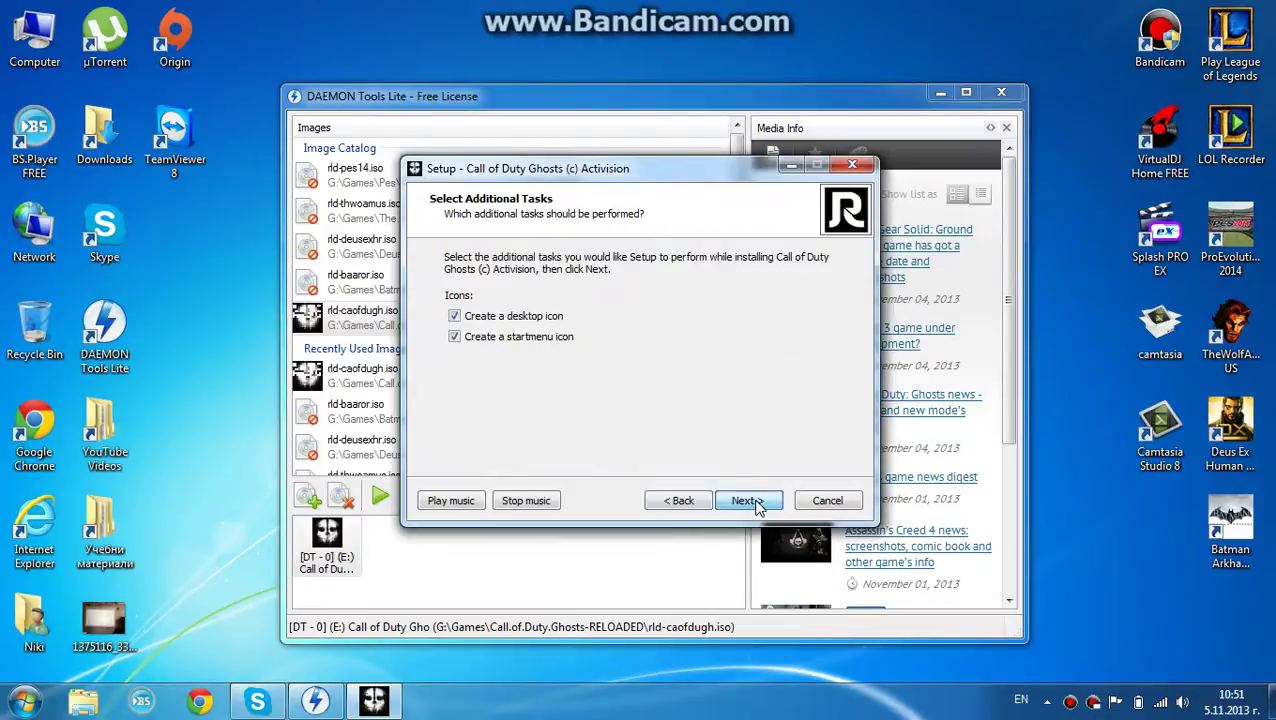
pyautogui.click(455, 316)
pyautogui.click(744, 498)
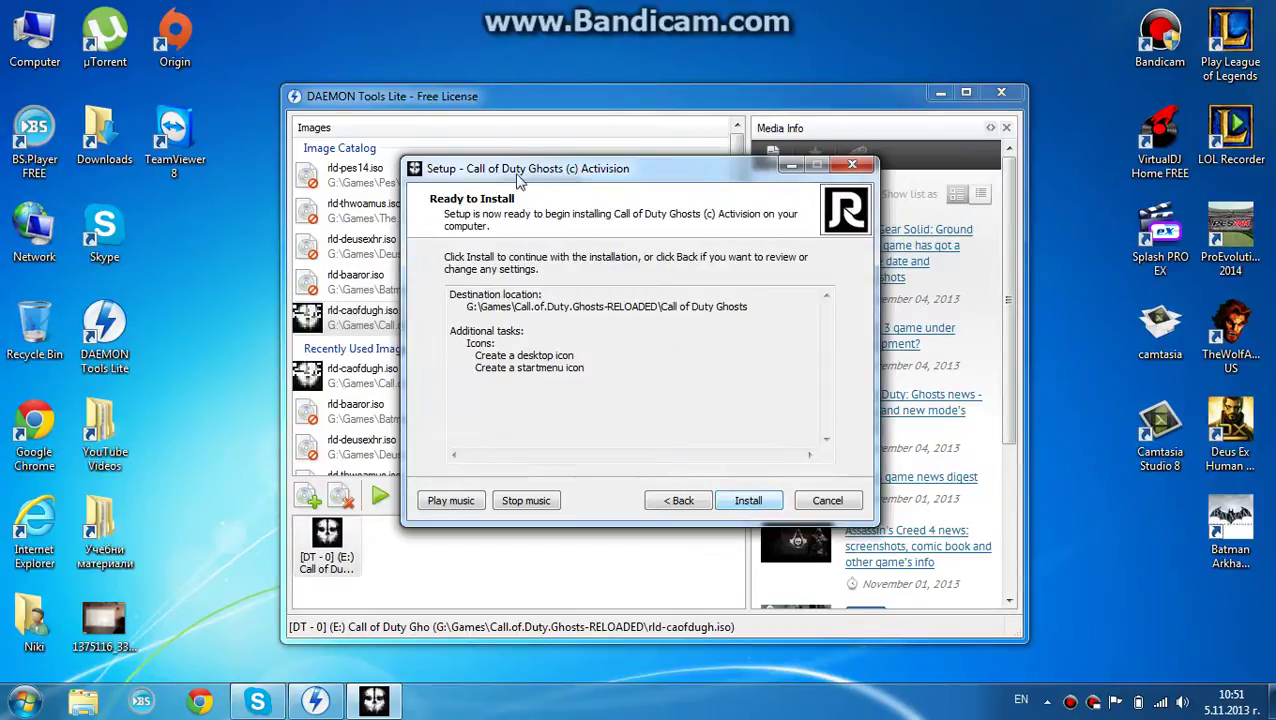
pyautogui.moveTo(515, 385); pyautogui.dragTo(452, 294)
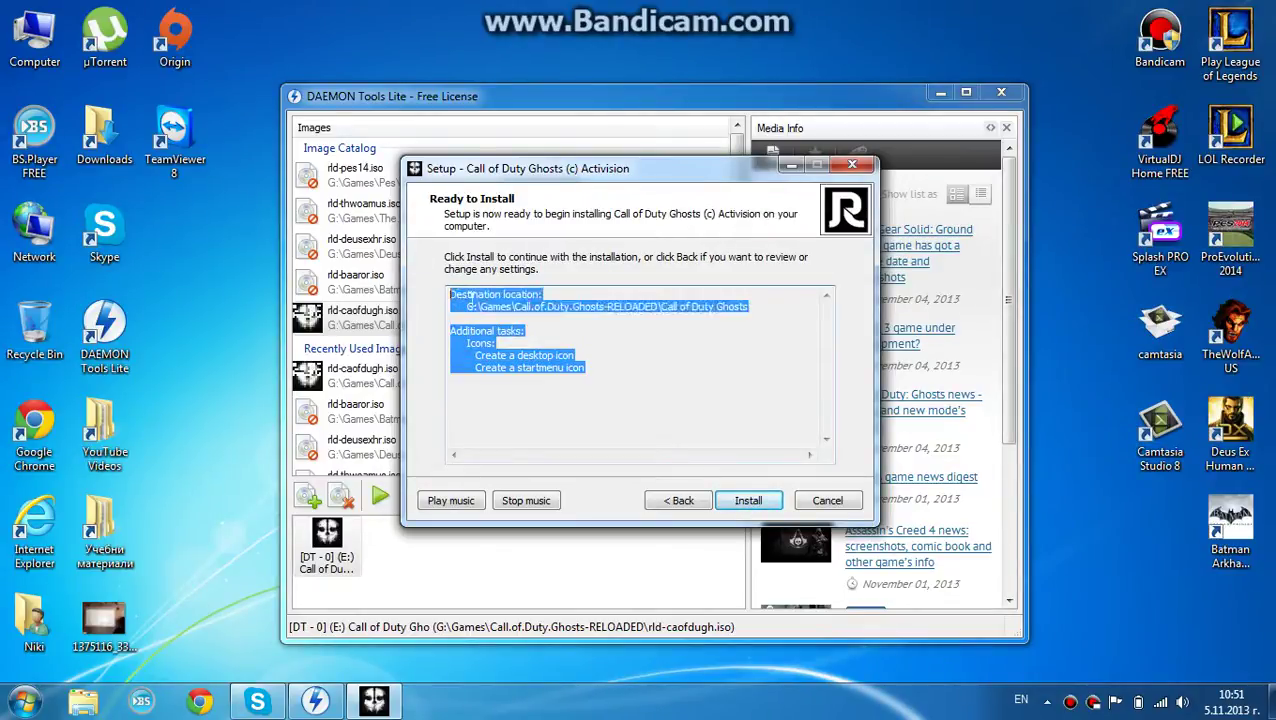
pyautogui.click(525, 331)
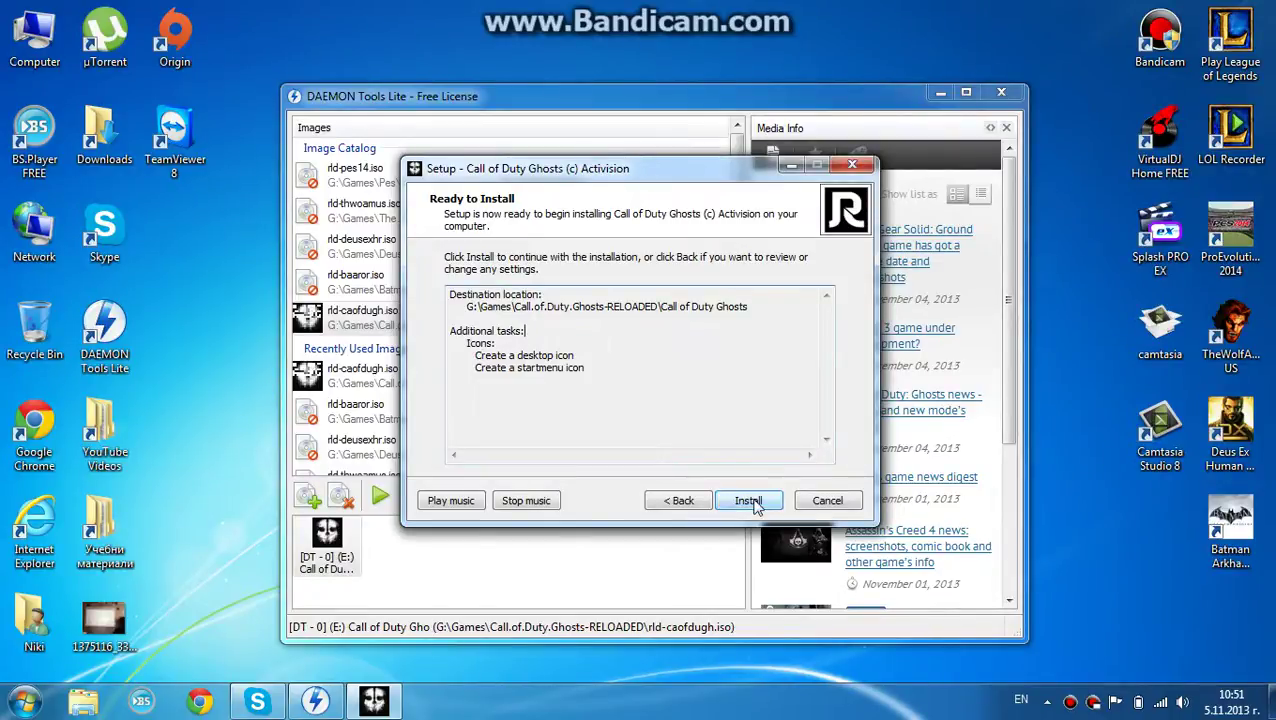
# - Install the game, then finish with DirectX, .NET 4 and both VC++ 2012 runs ticked
pyautogui.click(752, 502)
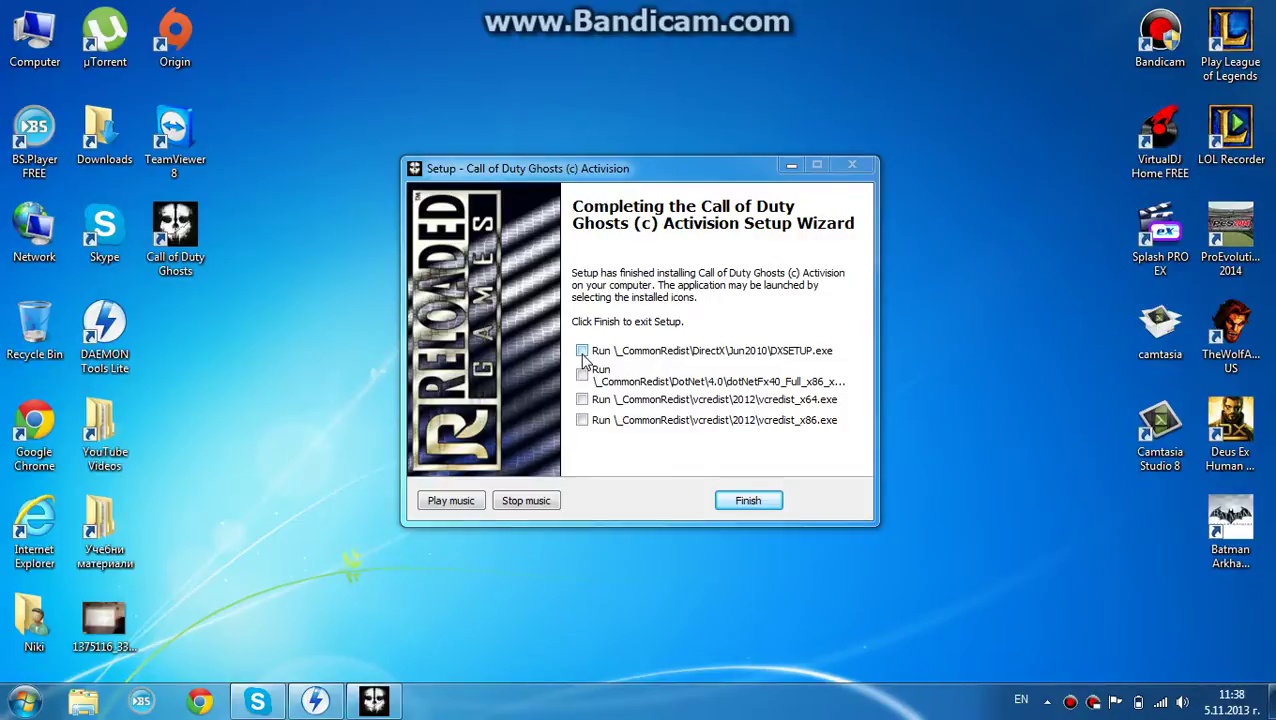
pyautogui.click(582, 351)
pyautogui.click(582, 373)
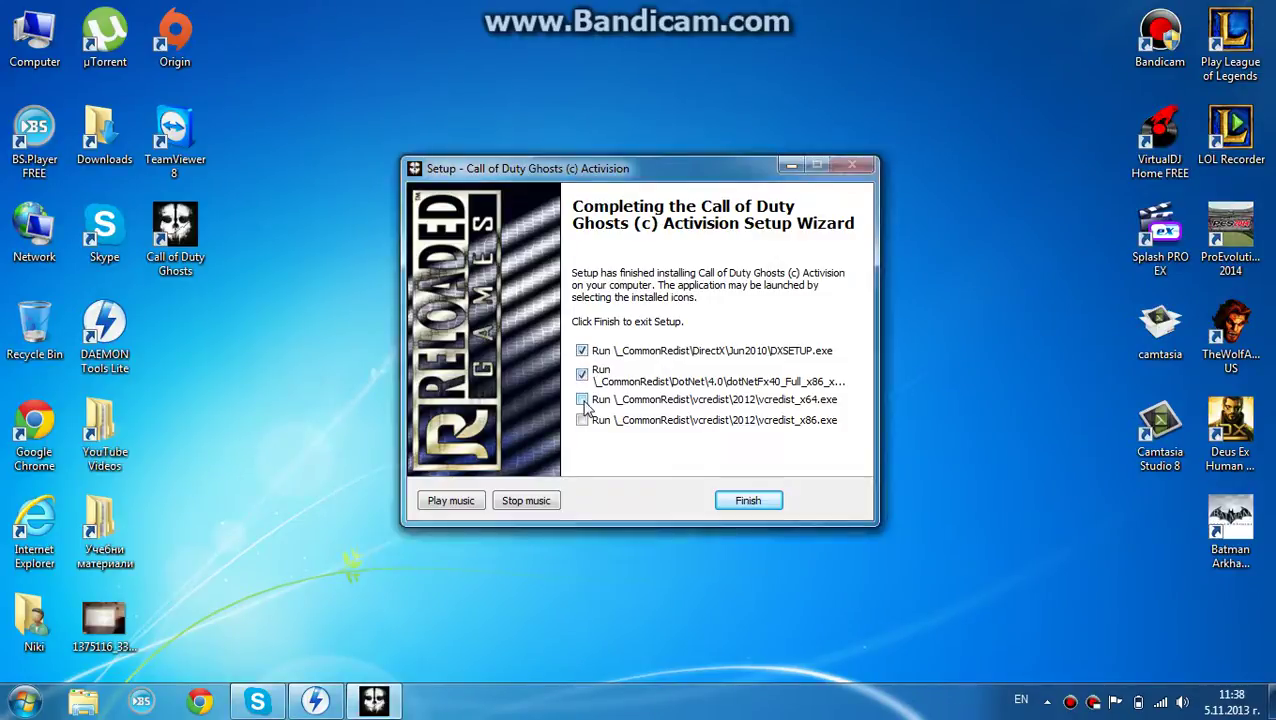
pyautogui.click(582, 399)
pyautogui.click(582, 421)
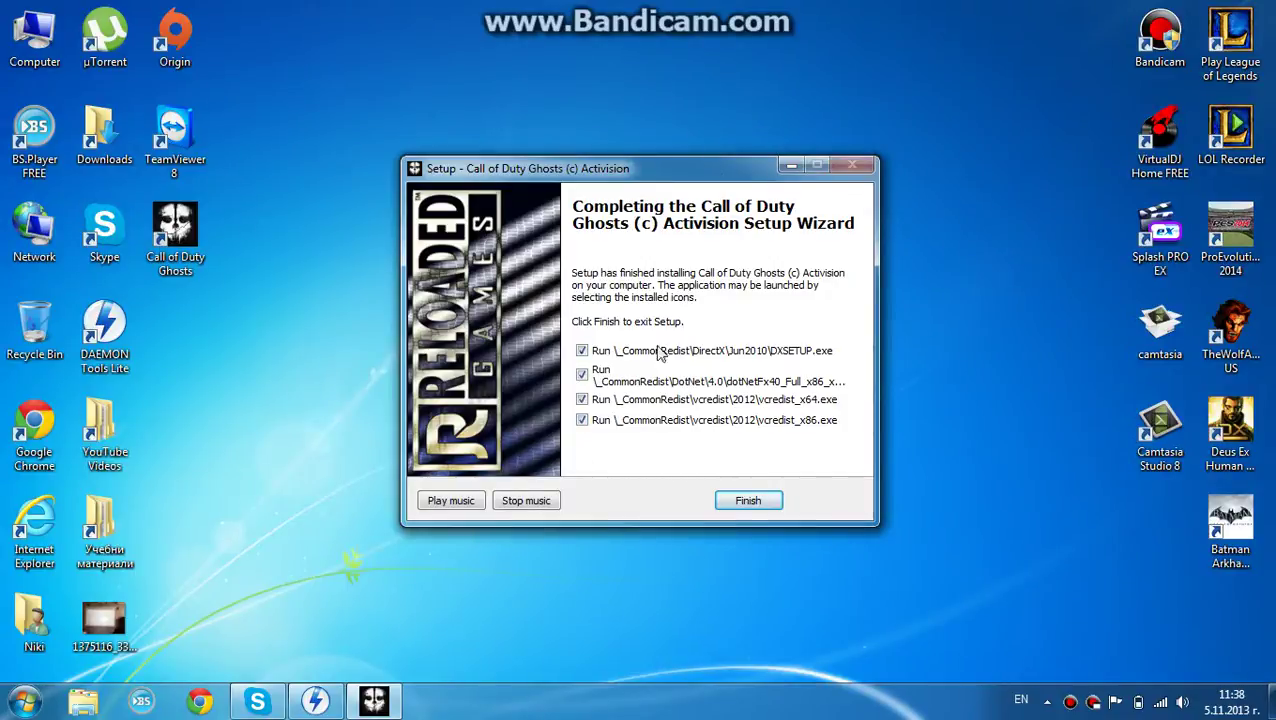
pyautogui.click(763, 506)
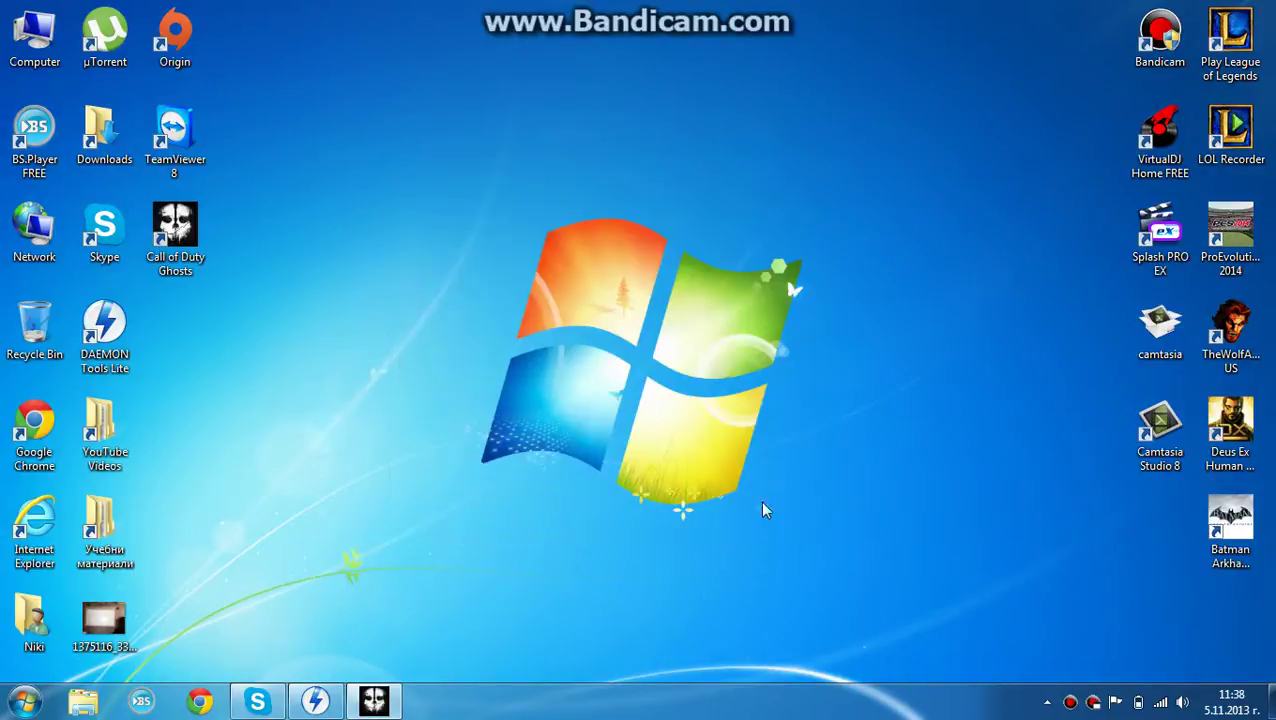
# - Accept the DirectX licence, install the runtime components, and finish
pyautogui.click(268, 295)
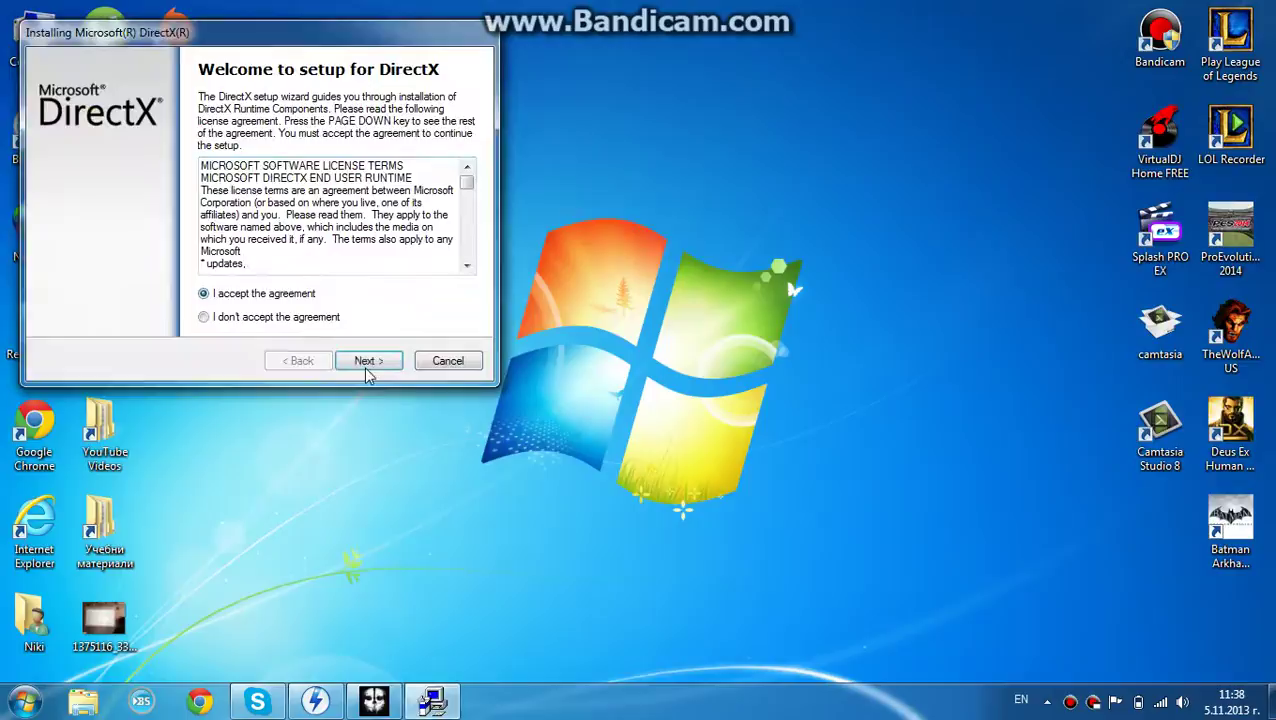
pyautogui.click(367, 362)
pyautogui.click(372, 365)
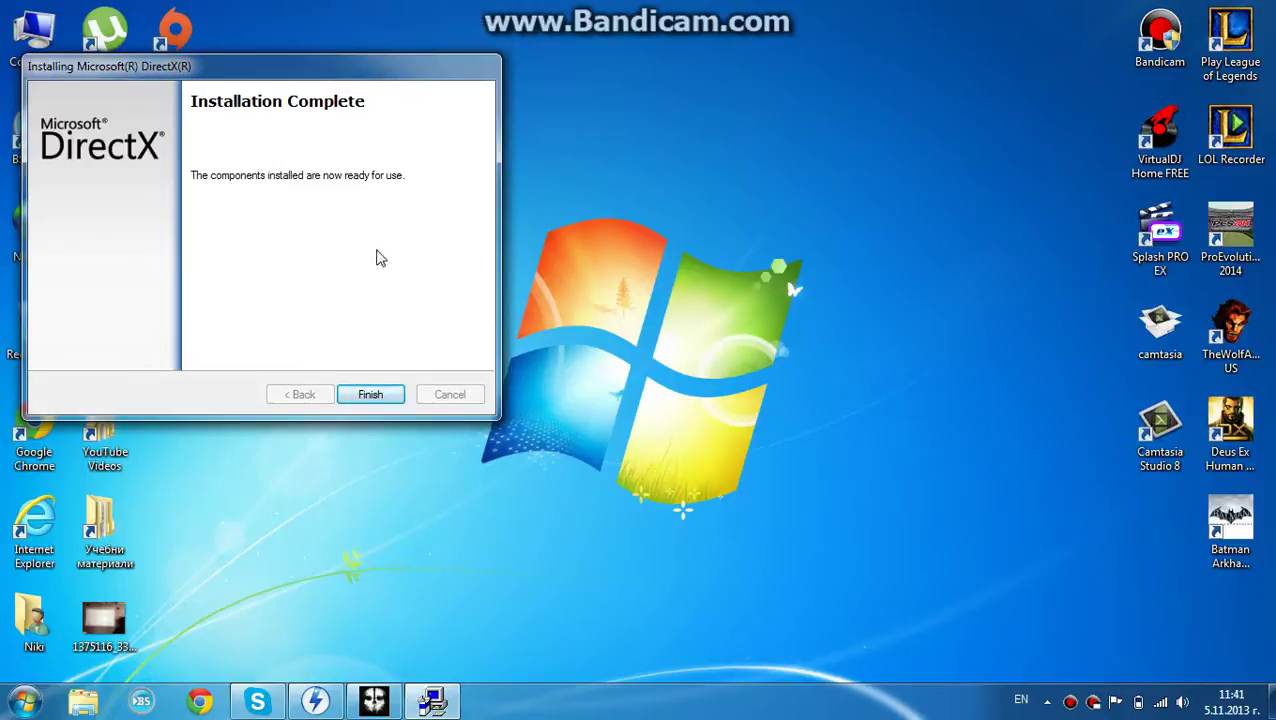
pyautogui.click(372, 395)
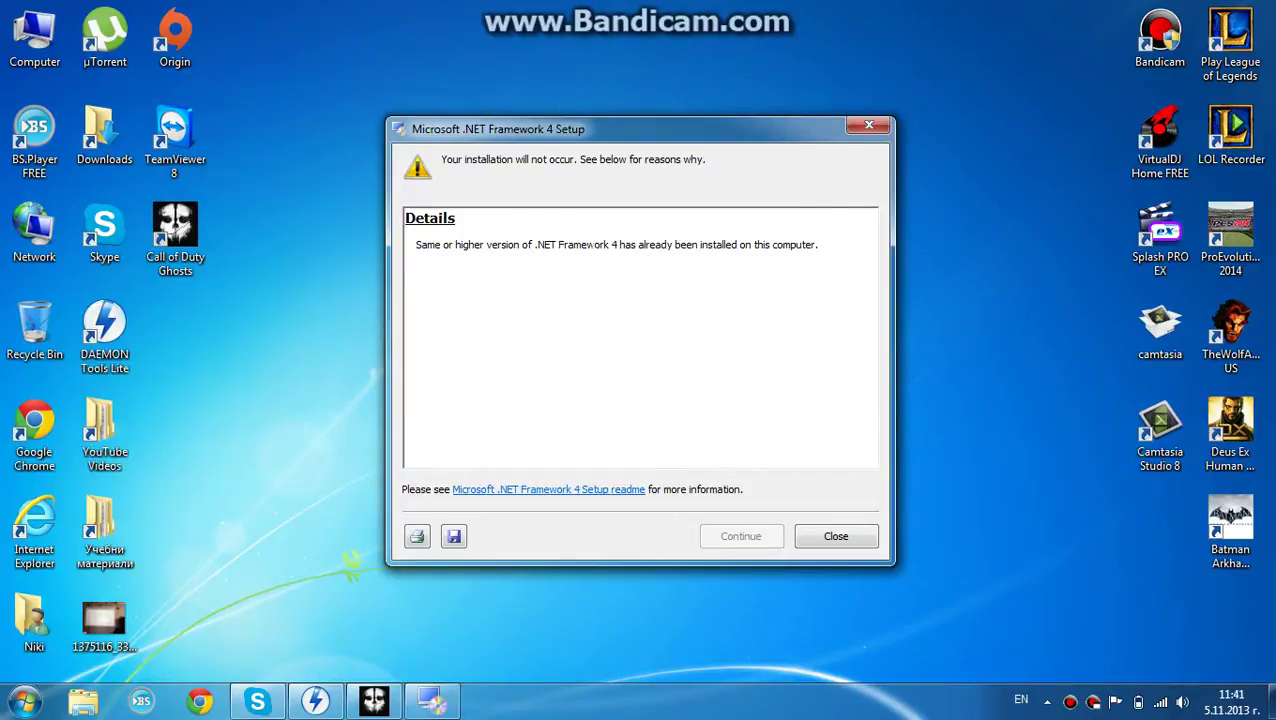
# - Close the .NET Framework 4 notice saying it is already installed
pyautogui.click(836, 537)
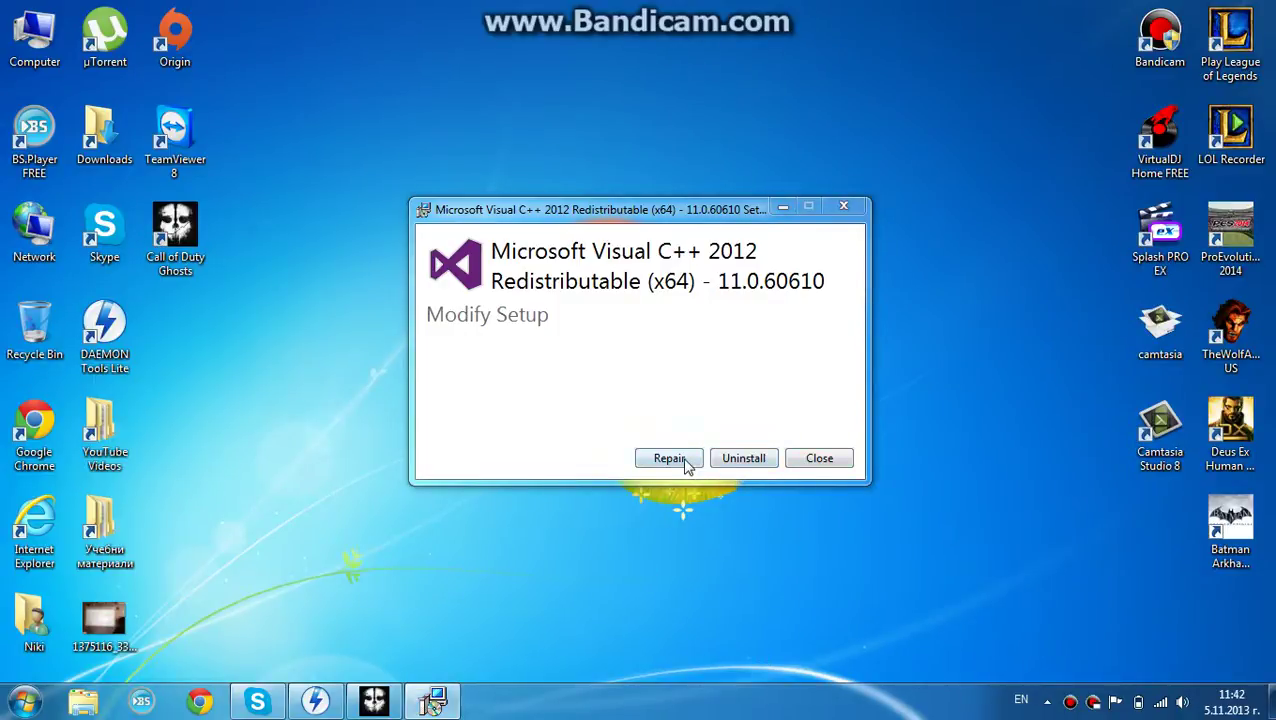
# - Repair the x64 Visual C++ 2012 redistributable and close it after success
pyautogui.click(686, 462)
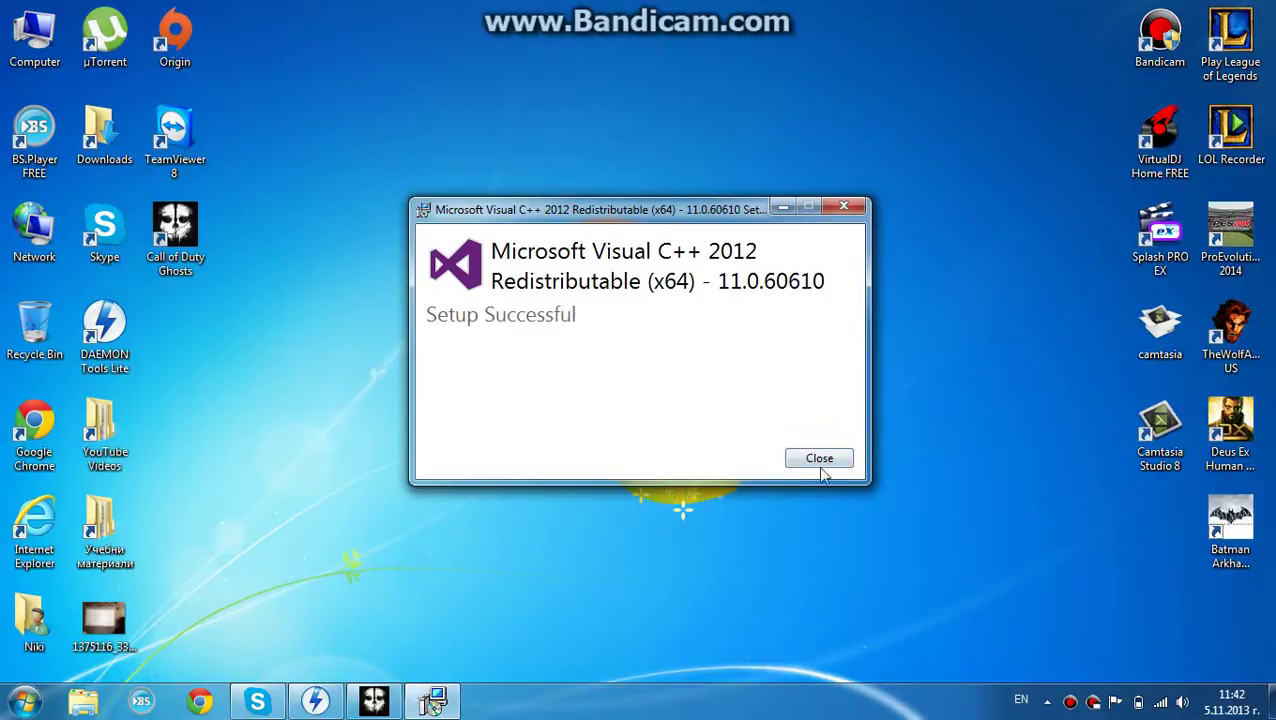
pyautogui.click(814, 457)
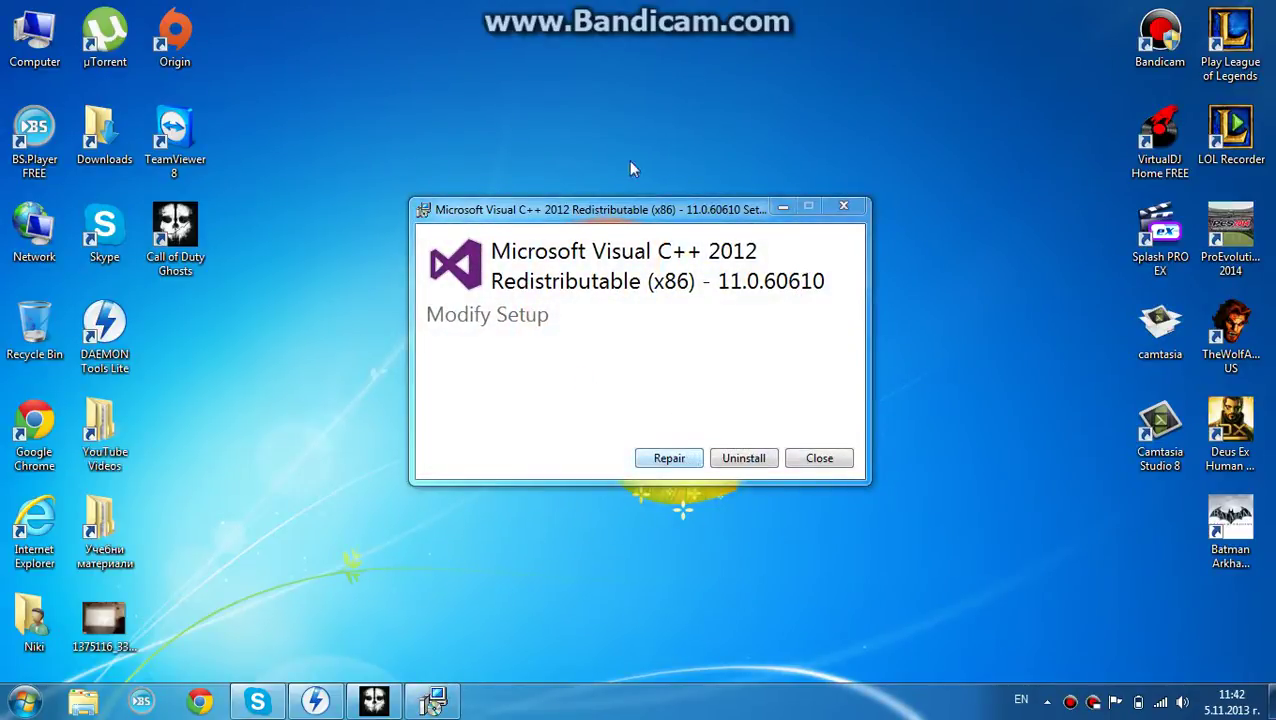
# - Repair the x86 Visual C++ 2012 redistributable and close it after success
pyautogui.click(665, 462)
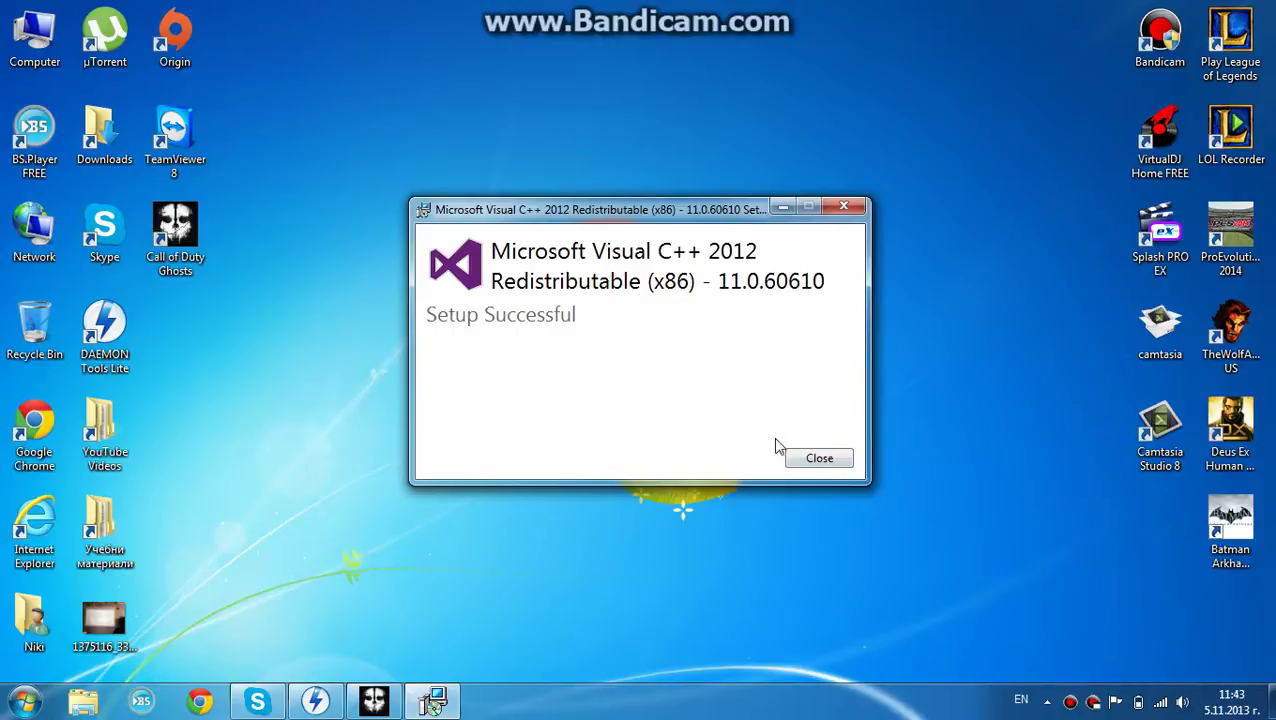
pyautogui.click(819, 458)
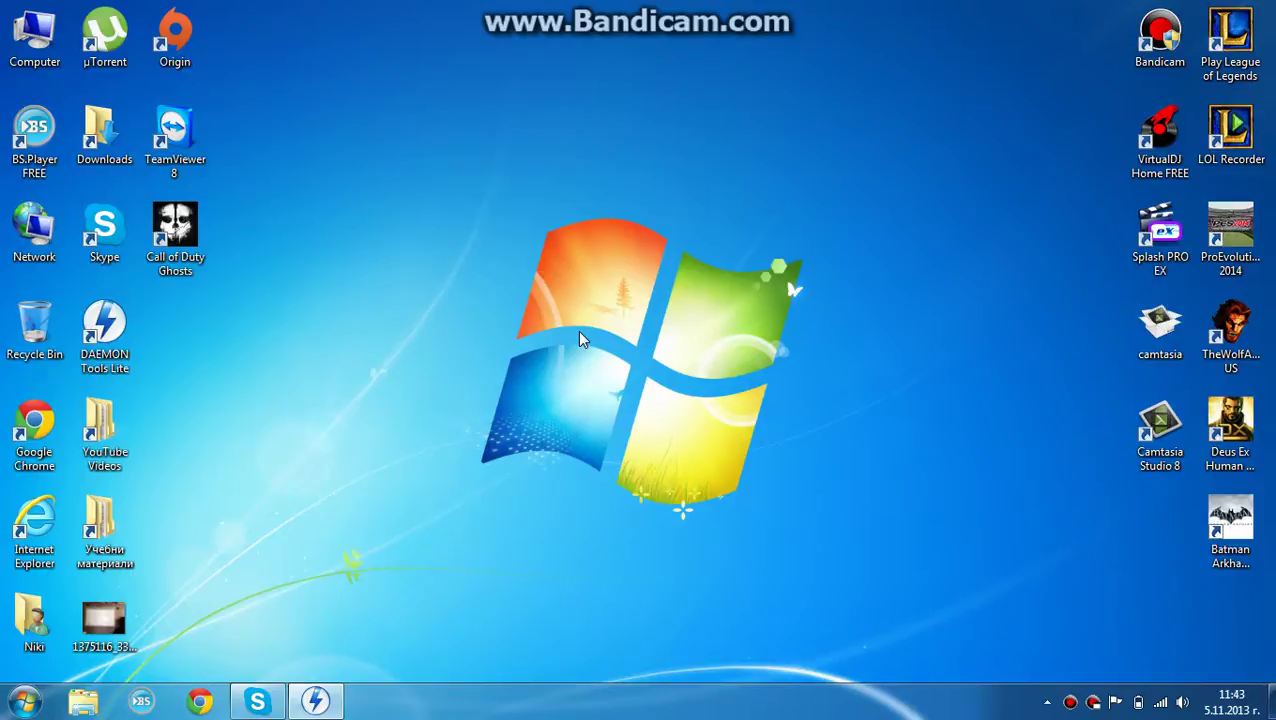
# - Copy the four files from the mounted disc's Crack folder
pyautogui.doubleClick(33, 38)
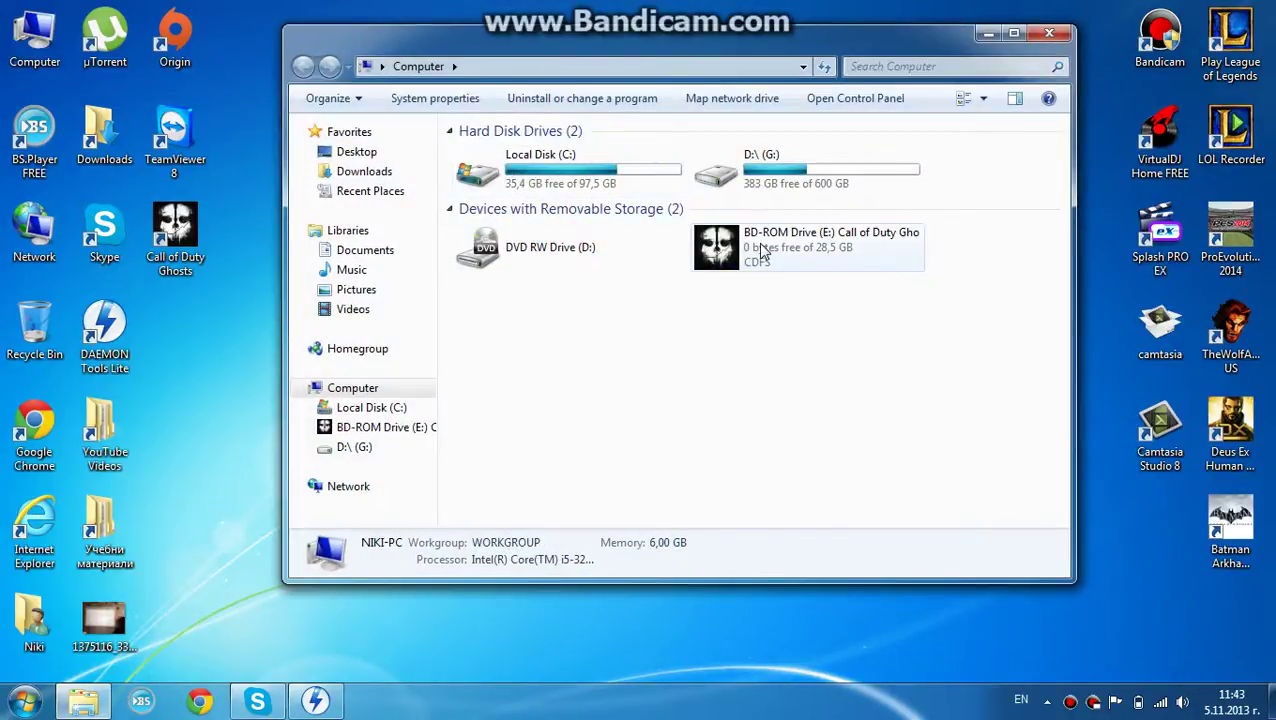
pyautogui.click(762, 252)
pyautogui.rightClick(760, 250)
pyautogui.click(806, 300)
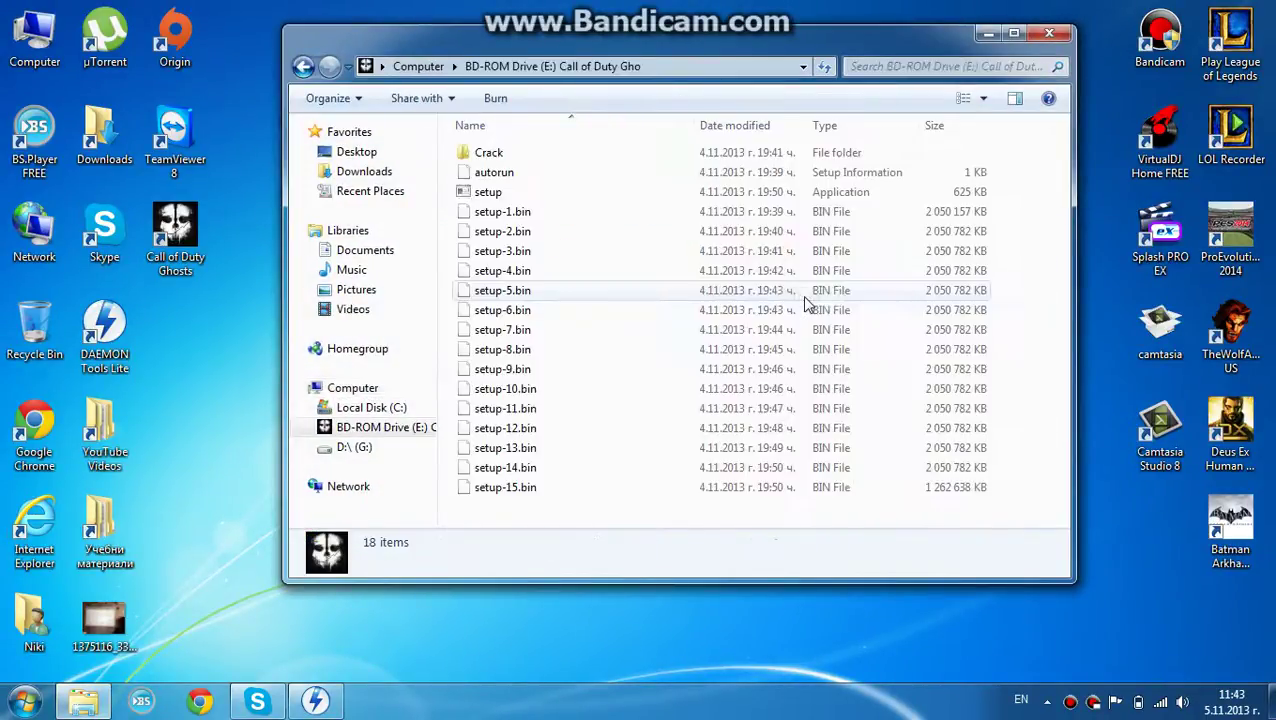
pyautogui.doubleClick(490, 152)
pyautogui.moveTo(543, 288); pyautogui.dragTo(527, 150)
pyautogui.rightClick(527, 158)
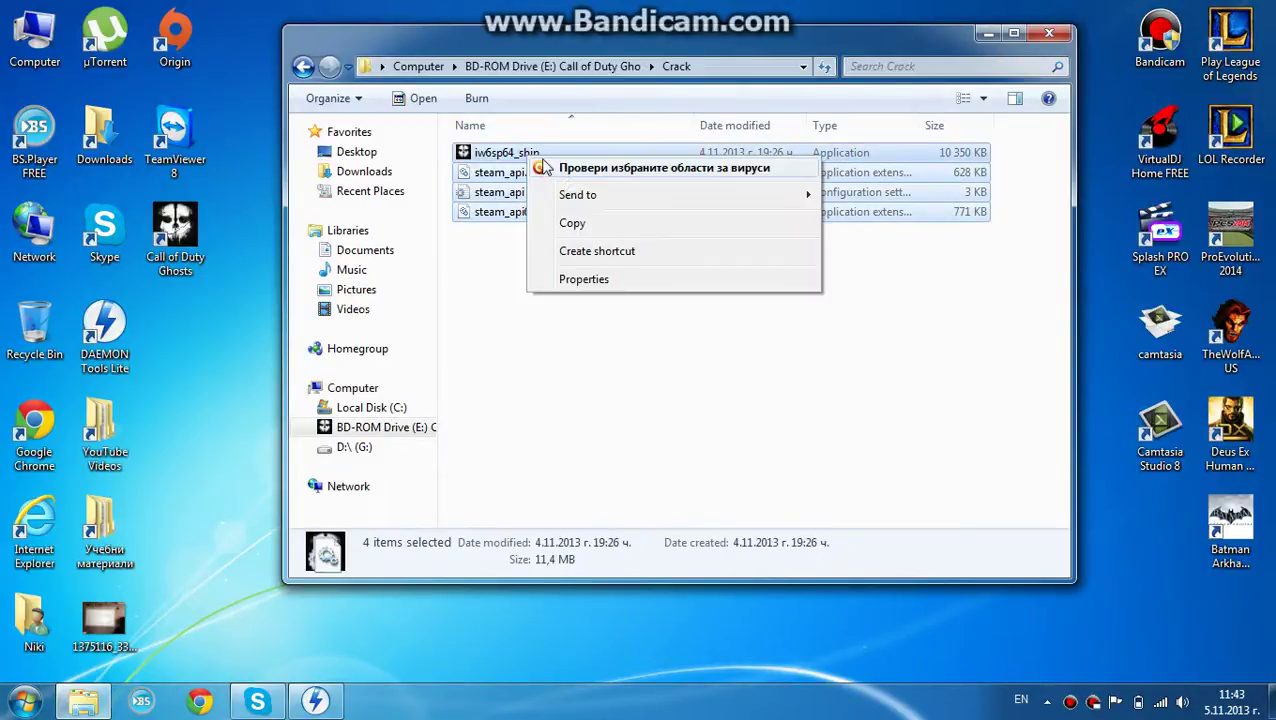
pyautogui.click(588, 223)
pyautogui.click(572, 318)
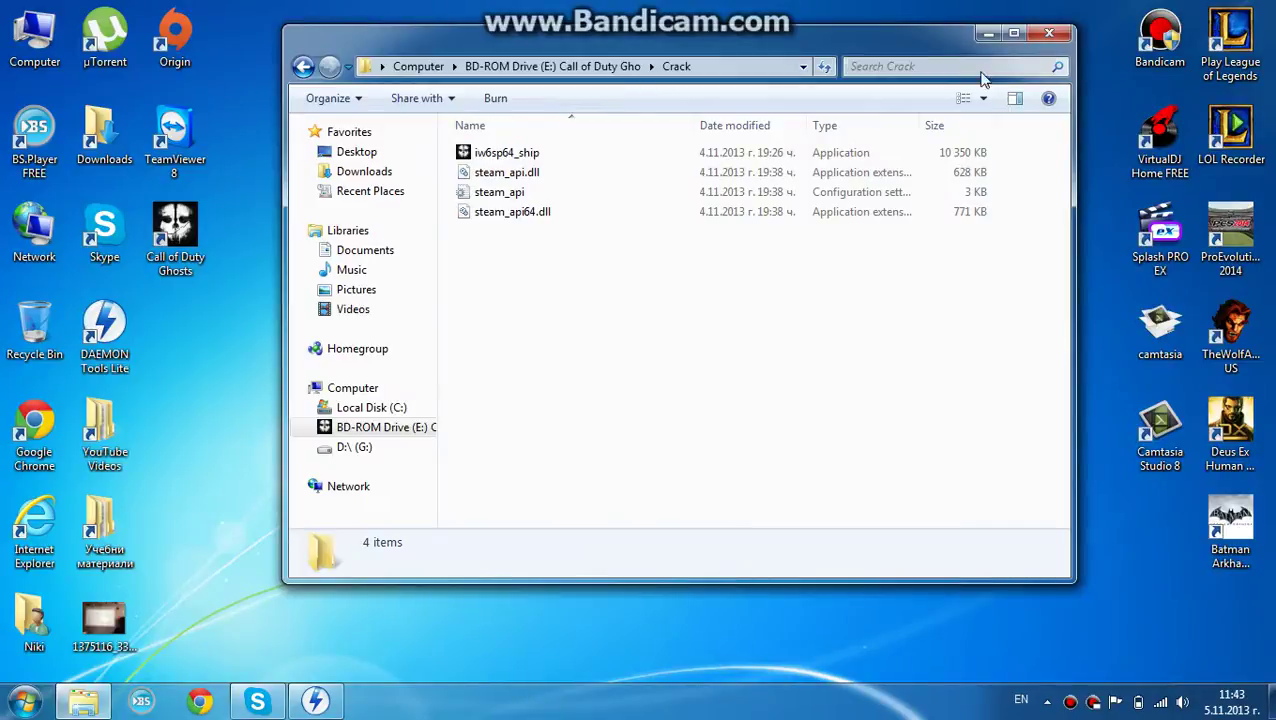
# - Paste them into G:\Games\Call.of.Duty.Ghosts-RELOADED\Call of Duty Ghosts, replacing all existing files
pyautogui.click(418, 66)
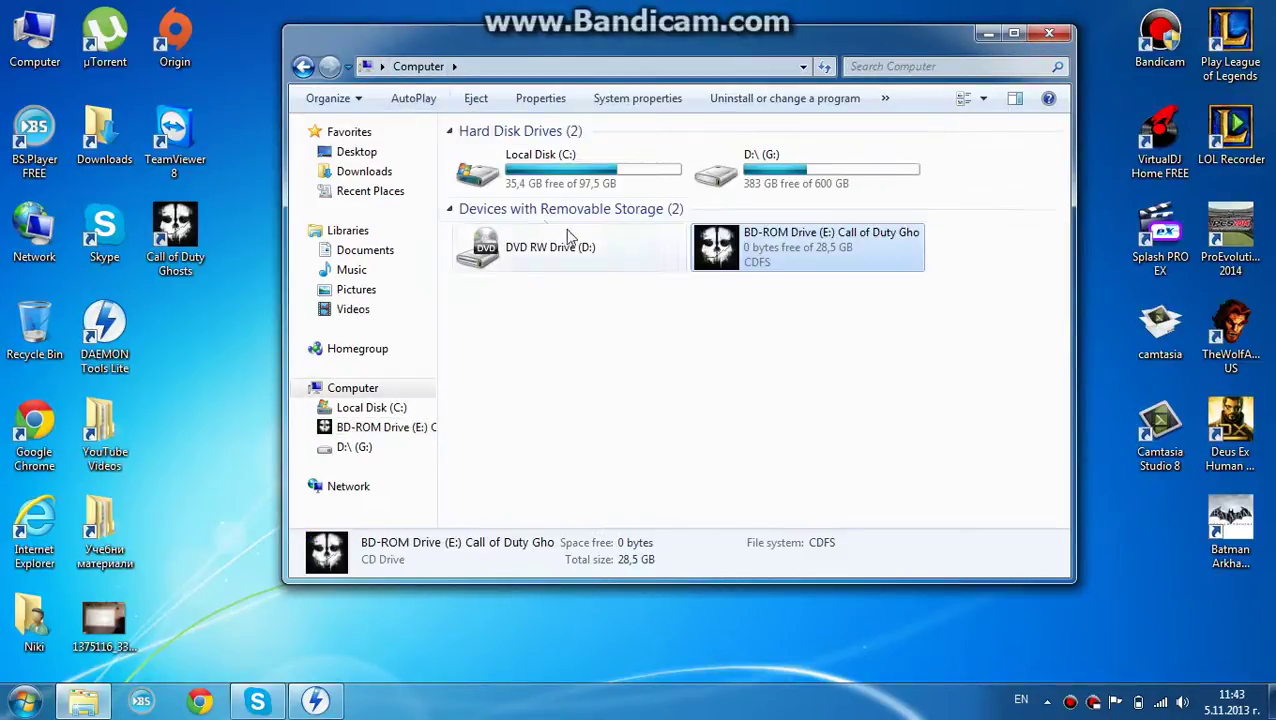
pyautogui.doubleClick(735, 165)
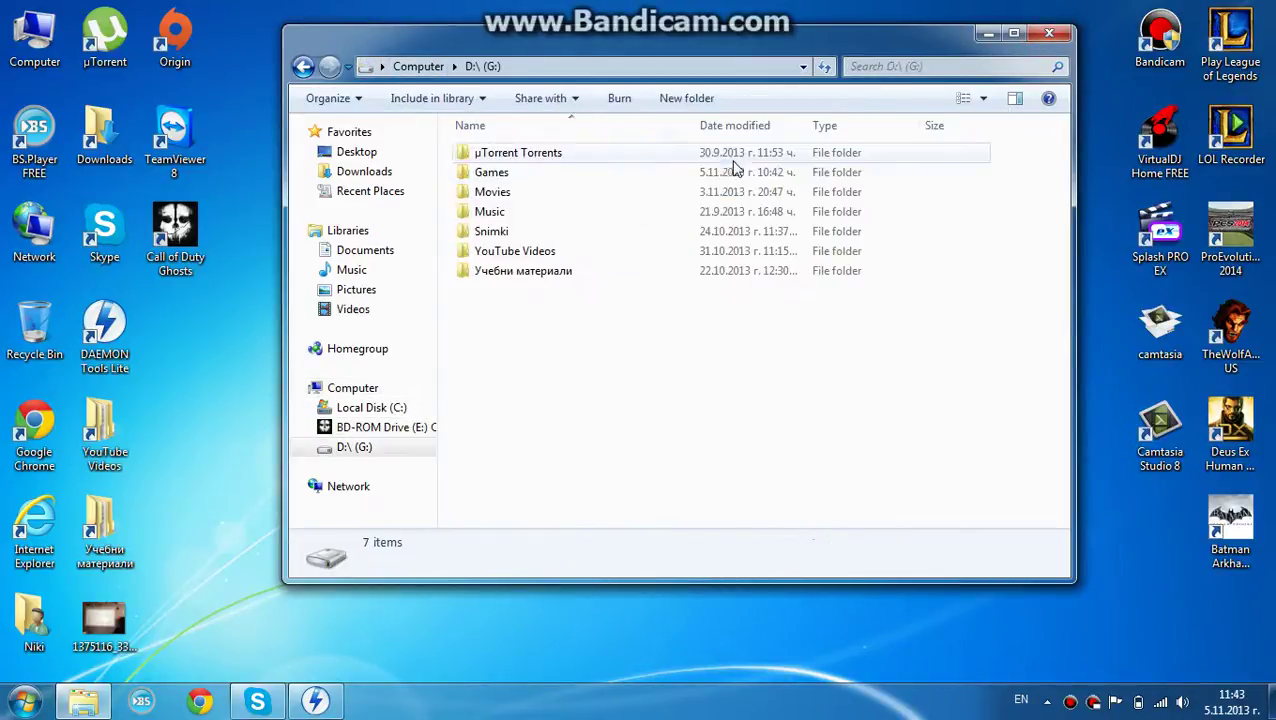
pyautogui.doubleClick(559, 176)
pyautogui.click(556, 174)
pyautogui.doubleClick(556, 174)
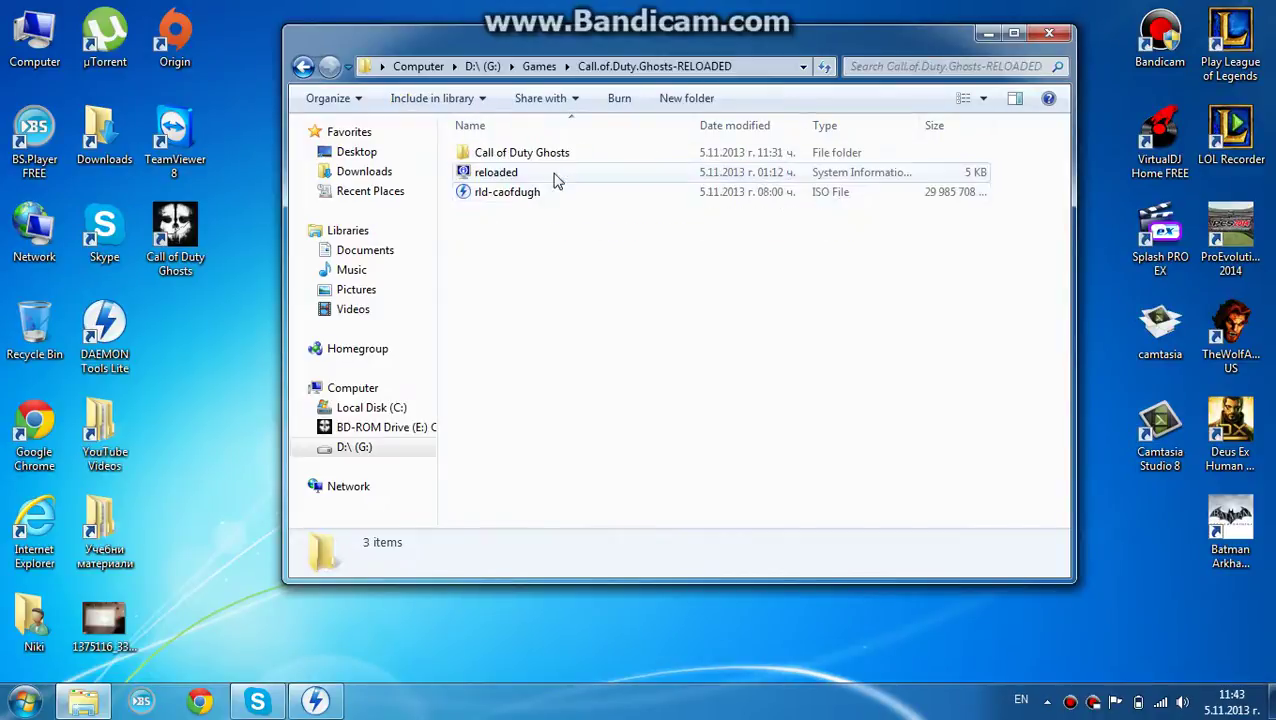
pyautogui.doubleClick(524, 154)
pyautogui.scroll(-6, 470, 280)
pyautogui.scroll(-5, 462, 316)
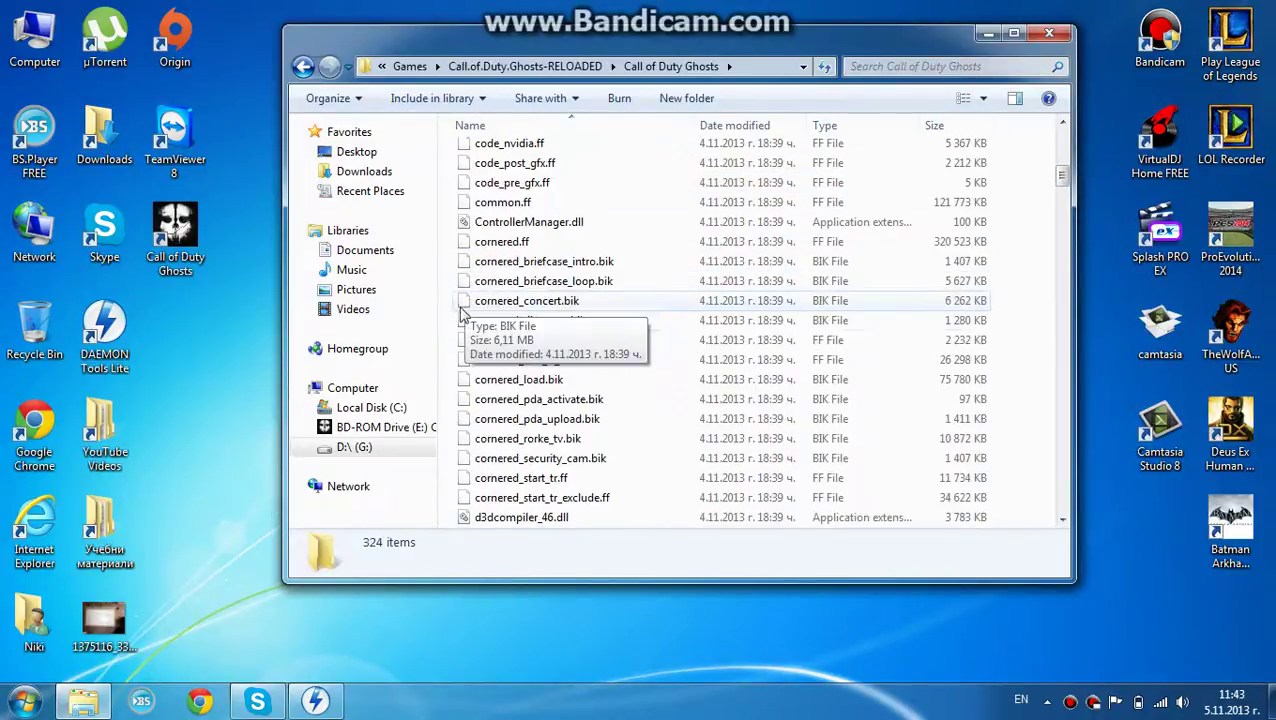
pyautogui.rightClick(440, 316)
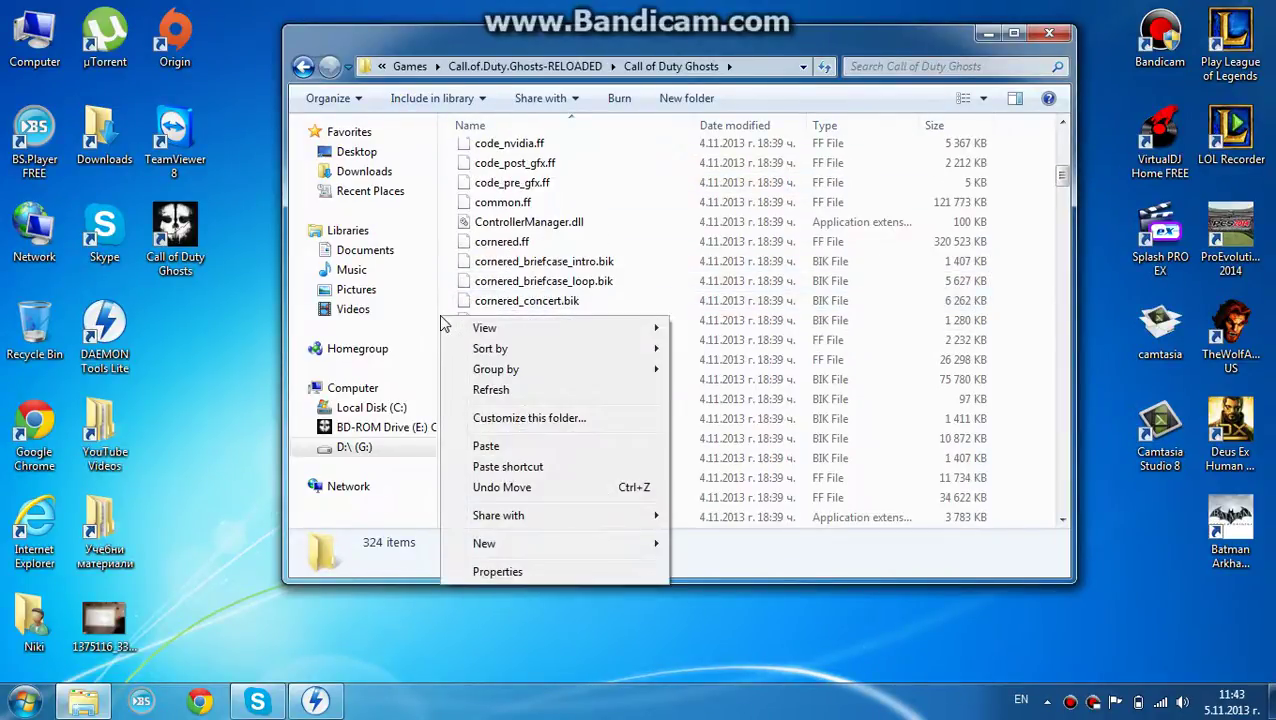
pyautogui.click(489, 446)
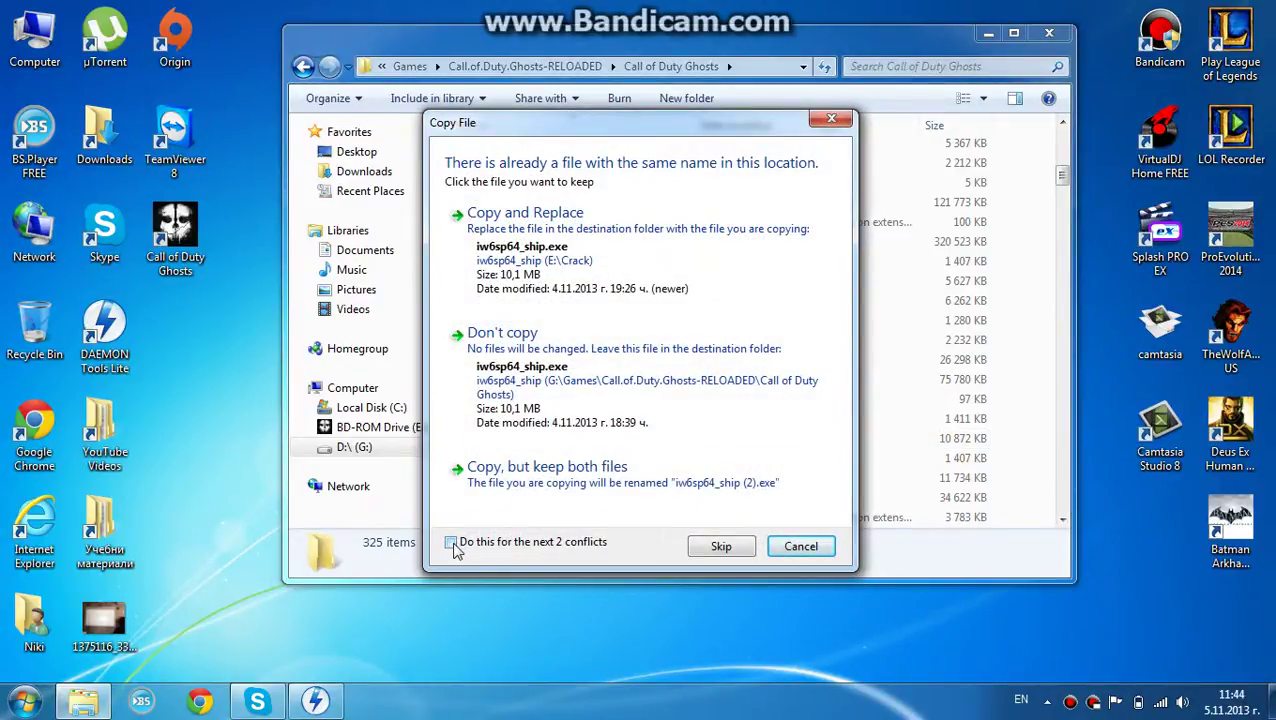
pyautogui.click(453, 544)
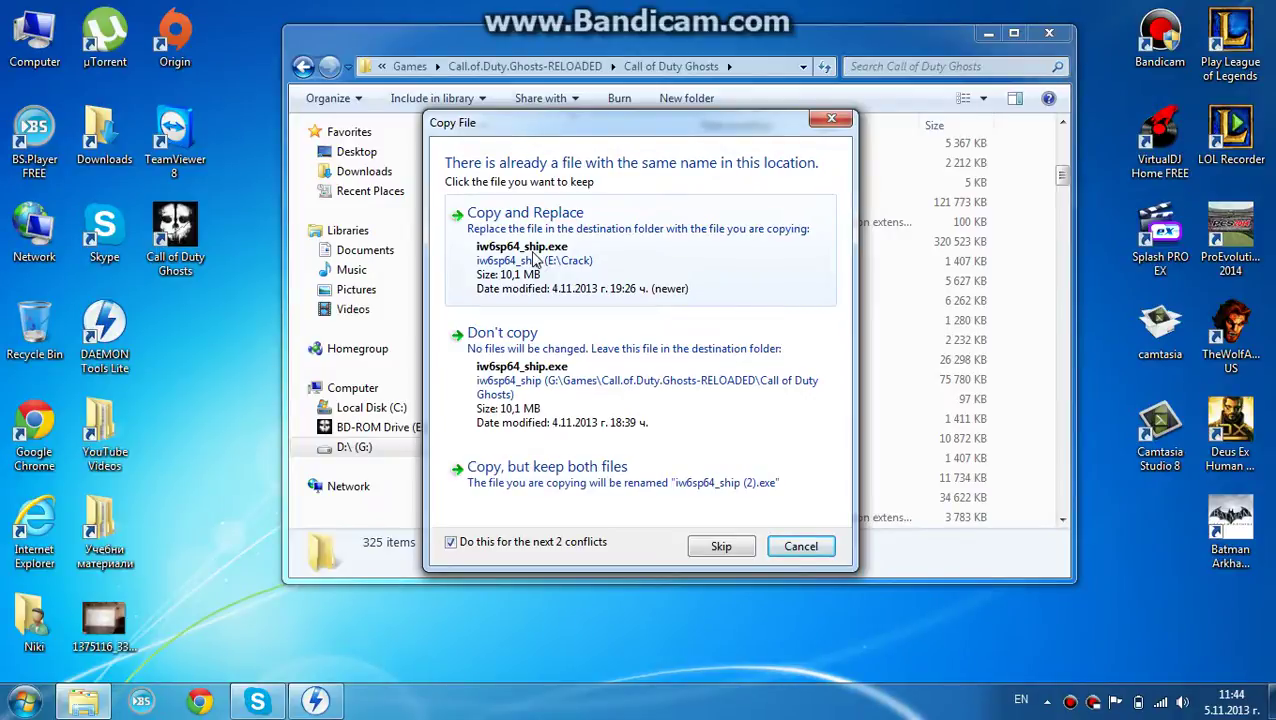
pyautogui.click(533, 256)
pyautogui.scroll(-5, 545, 280)
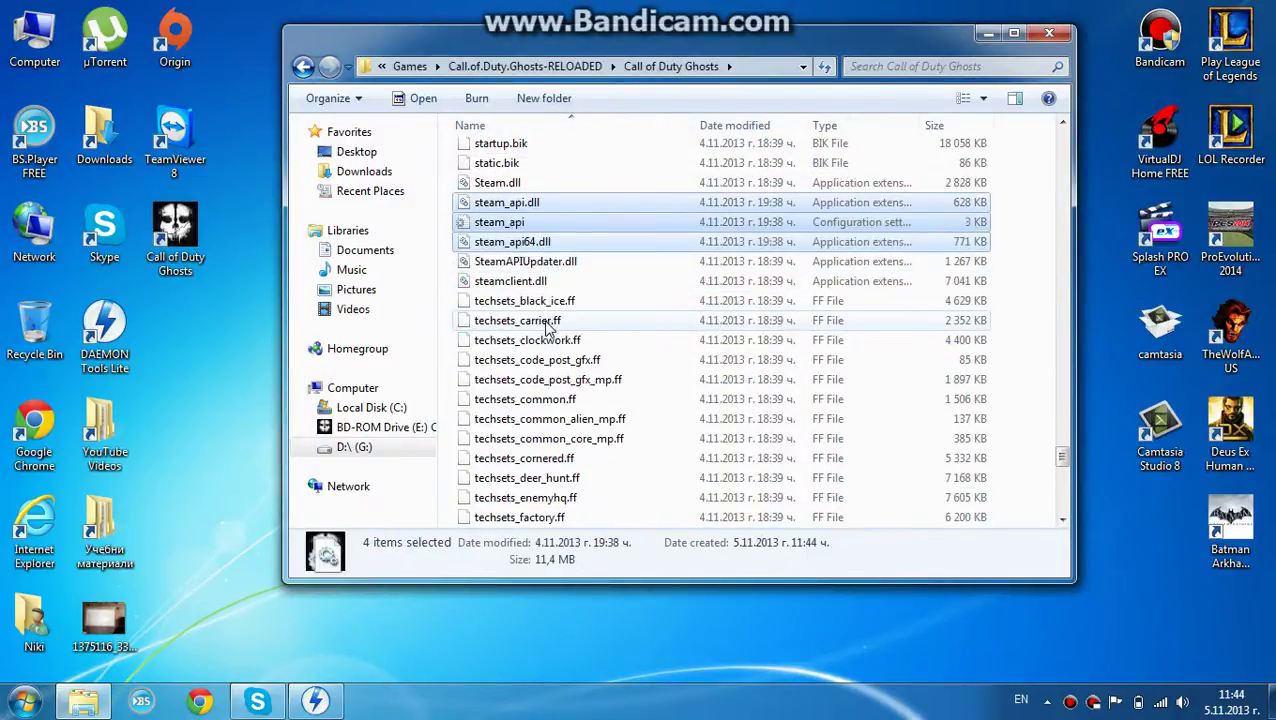
pyautogui.scroll(-2, 547, 300)
pyautogui.scroll(-6, 548, 305)
pyautogui.scroll(-5, 548, 305)
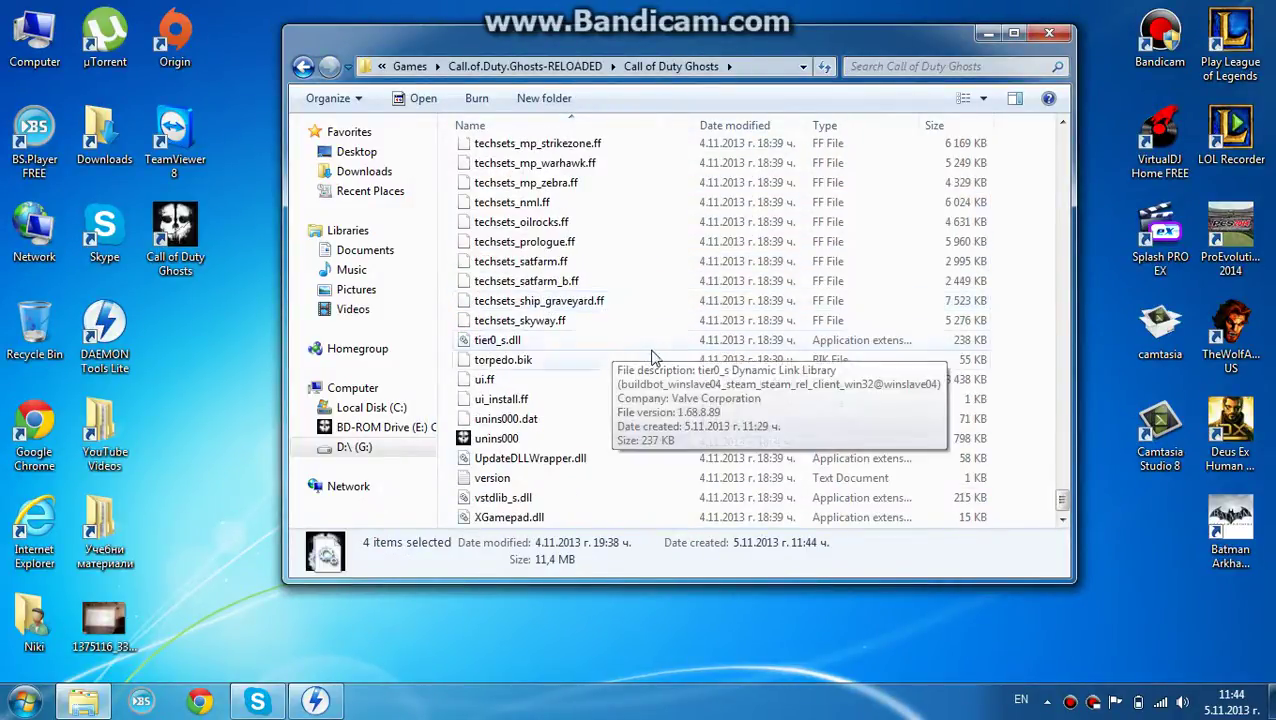
pyautogui.scroll(10, 640, 320)
pyautogui.scroll(8, 640, 320)
pyautogui.scroll(5, 640, 320)
pyautogui.scroll(5, 640, 320)
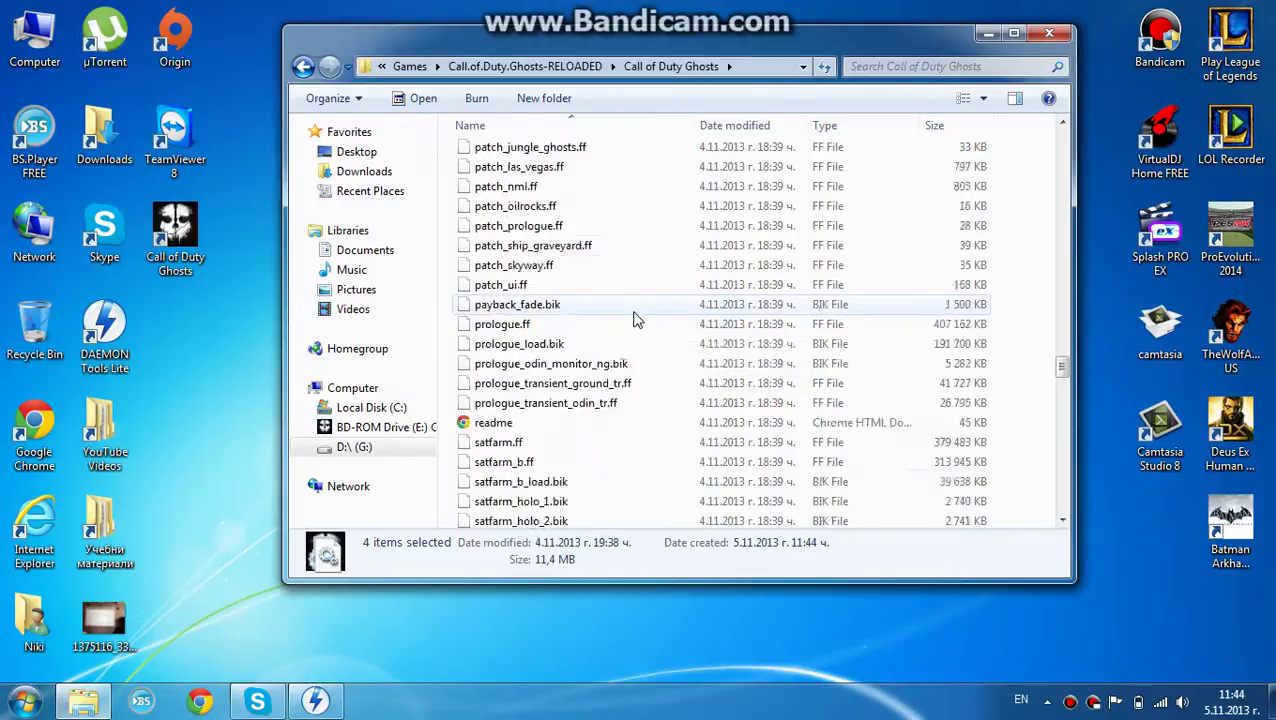
pyautogui.scroll(5, 640, 320)
pyautogui.scroll(5, 640, 320)
pyautogui.scroll(7, 634, 319)
pyautogui.scroll(7, 632, 316)
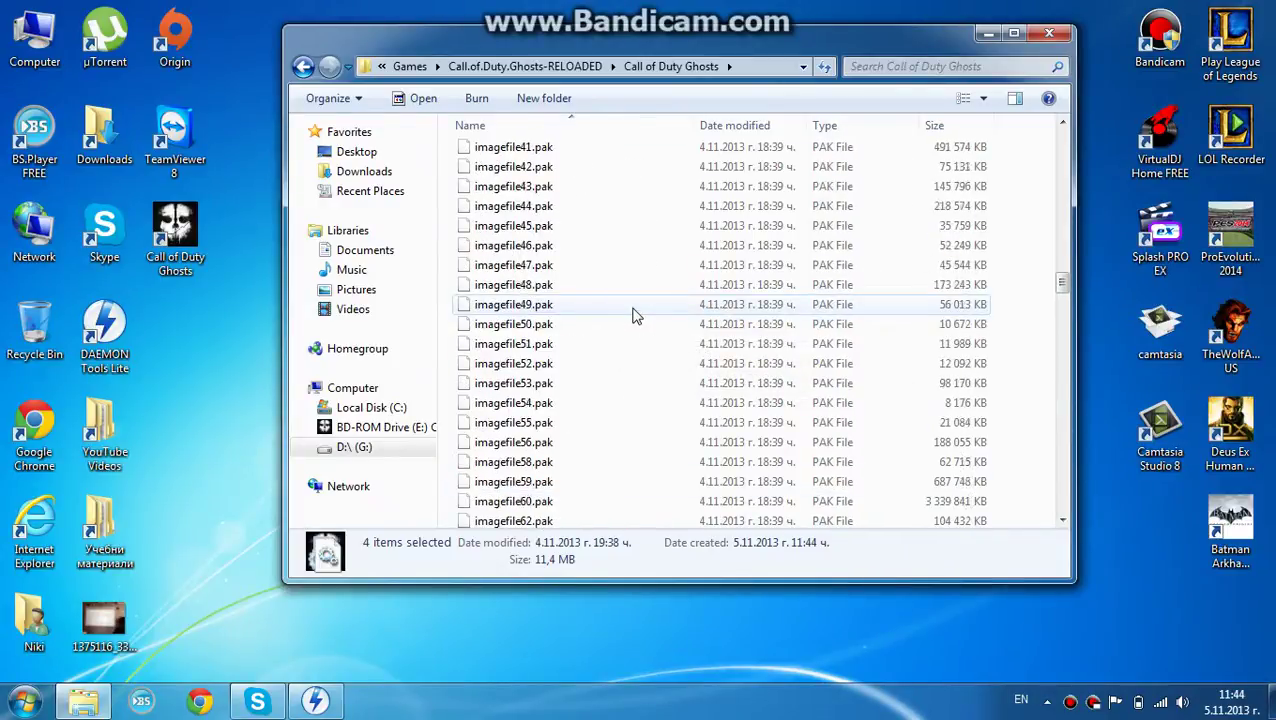
pyautogui.scroll(-2, 632, 316)
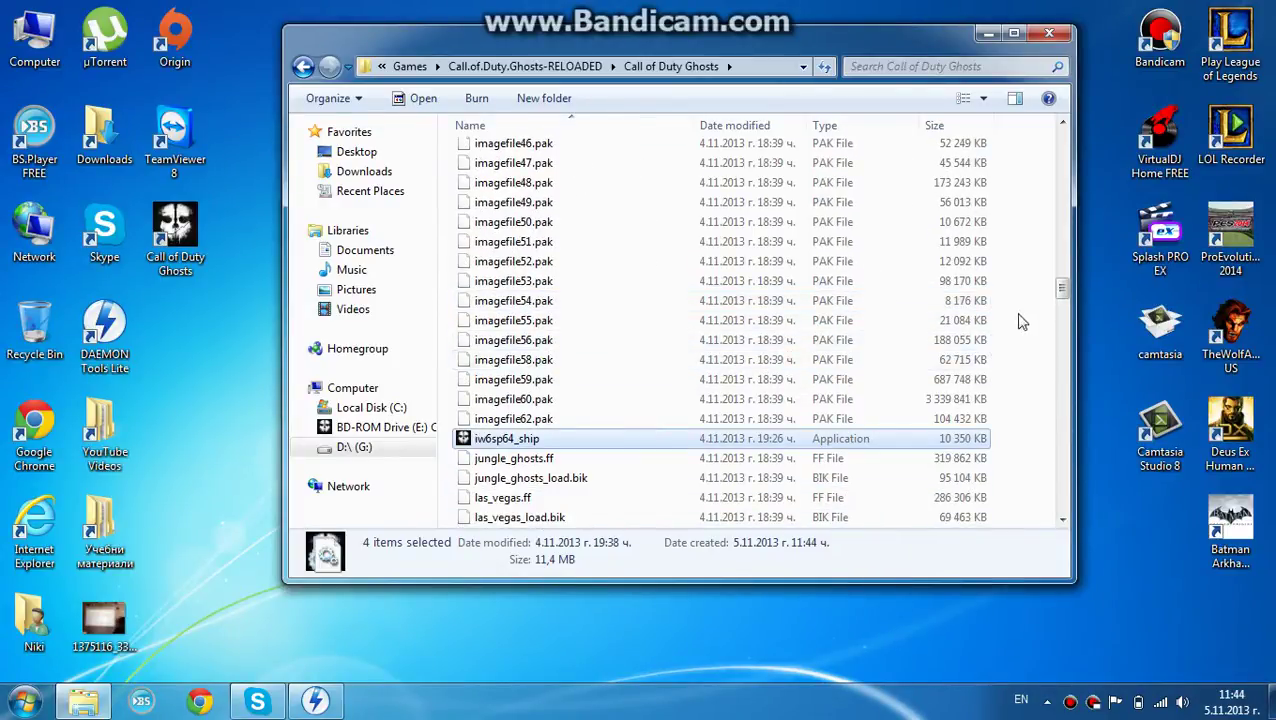